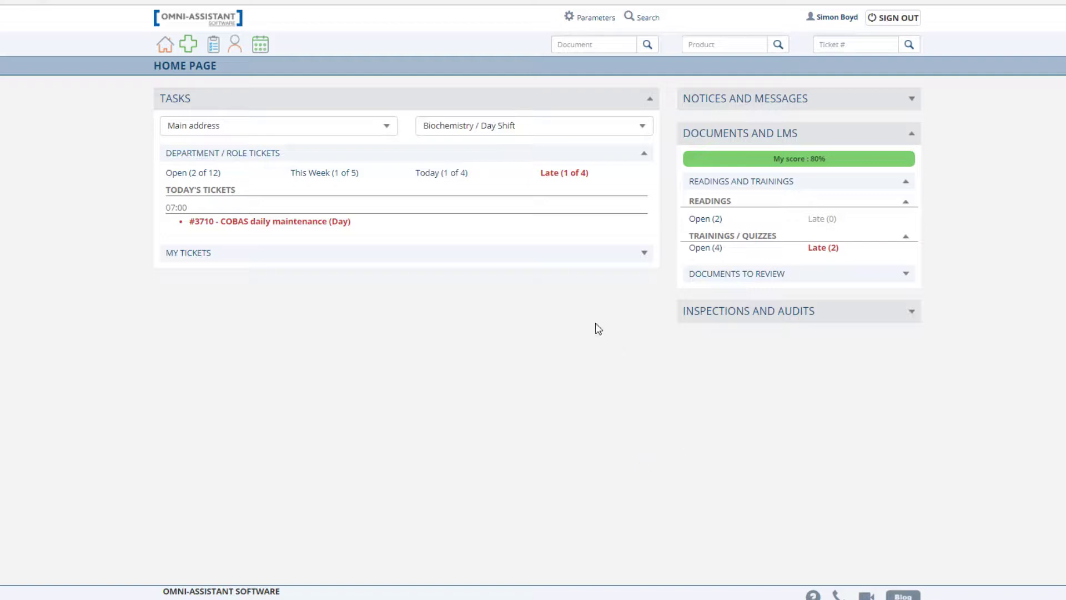
# Search the documents for "safety" and read the Safety for Employee document.
pyautogui.click(617, 43)
pyautogui.write('safety')
pyautogui.press('Return')
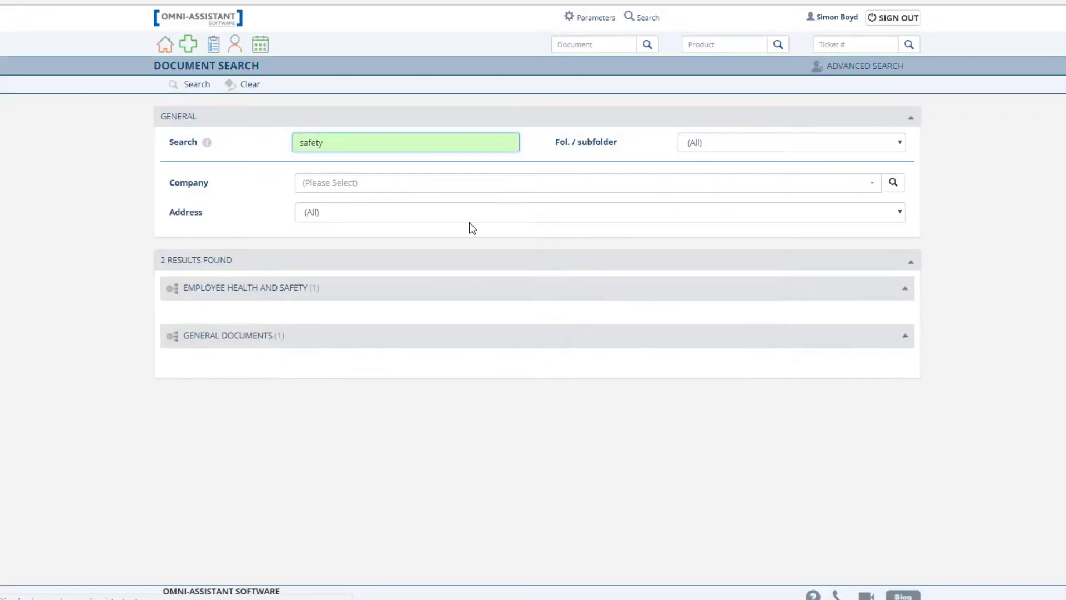
pyautogui.click(317, 374)
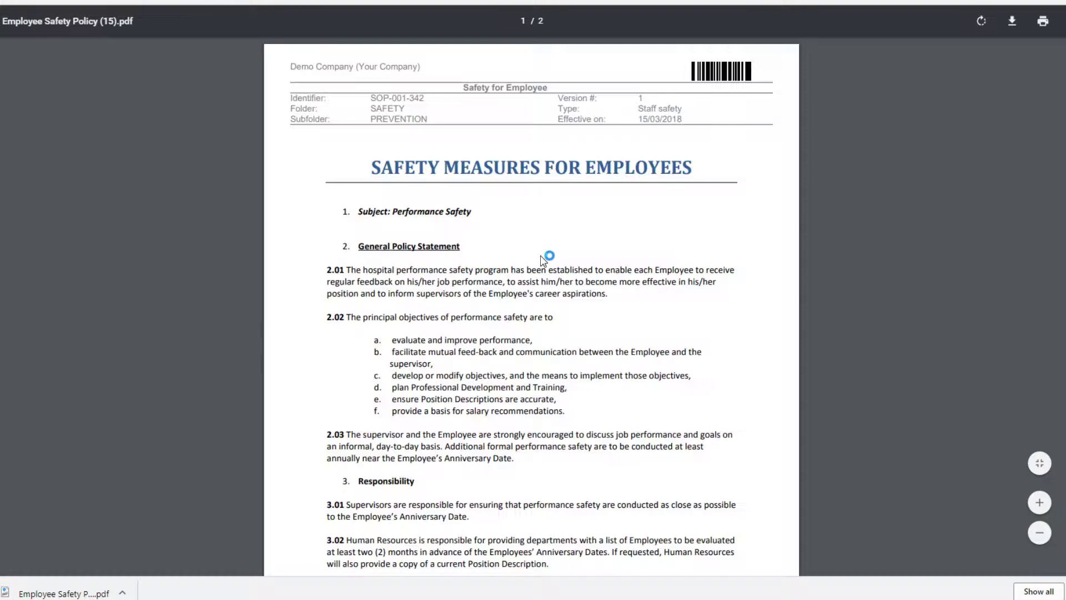
pyautogui.scroll(-3, 542, 260)
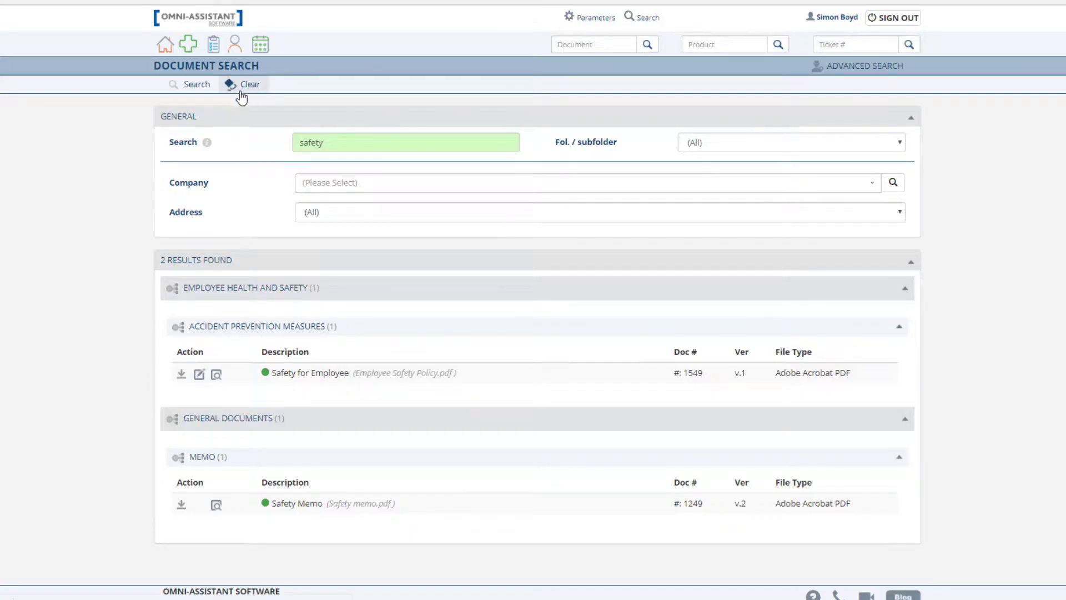
# Clear the search criteria and list the documents in the Chemistry - Core Laboratory folder.
pyautogui.click(248, 88)
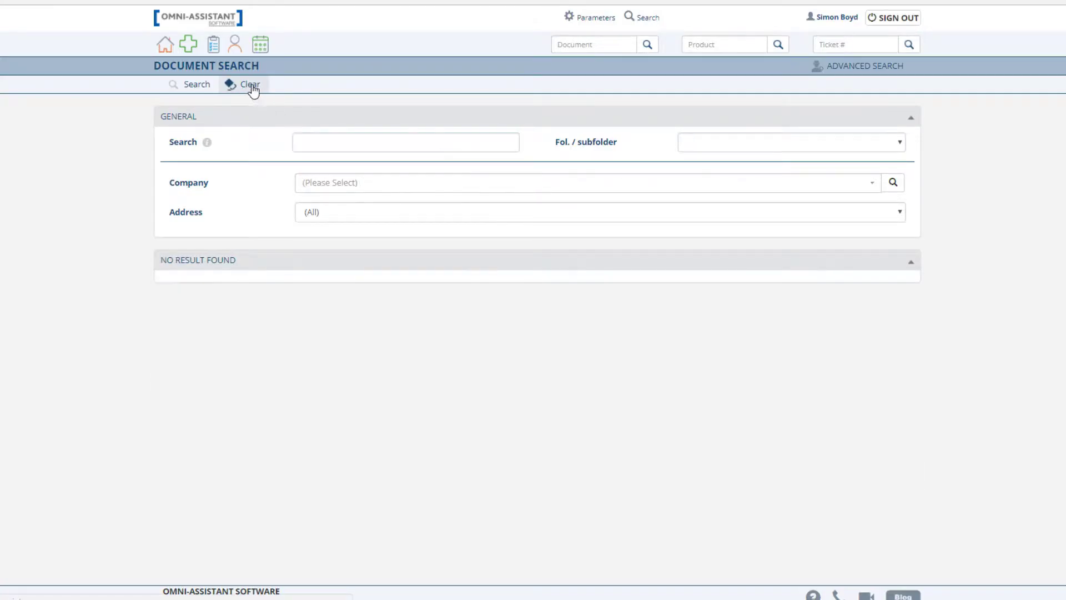
pyautogui.click(728, 144)
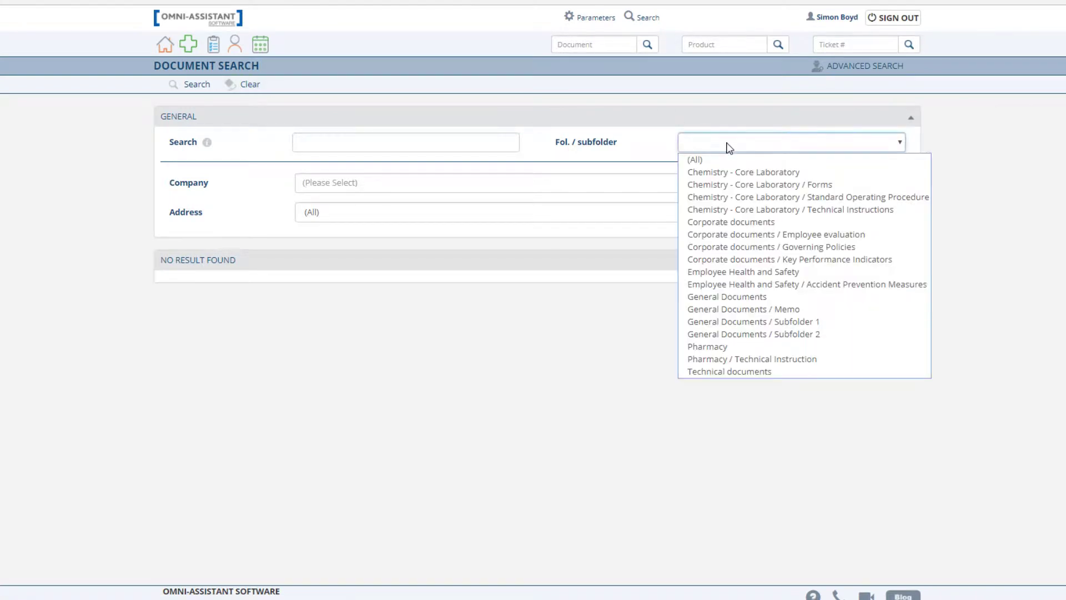
pyautogui.click(733, 172)
pyautogui.click(195, 86)
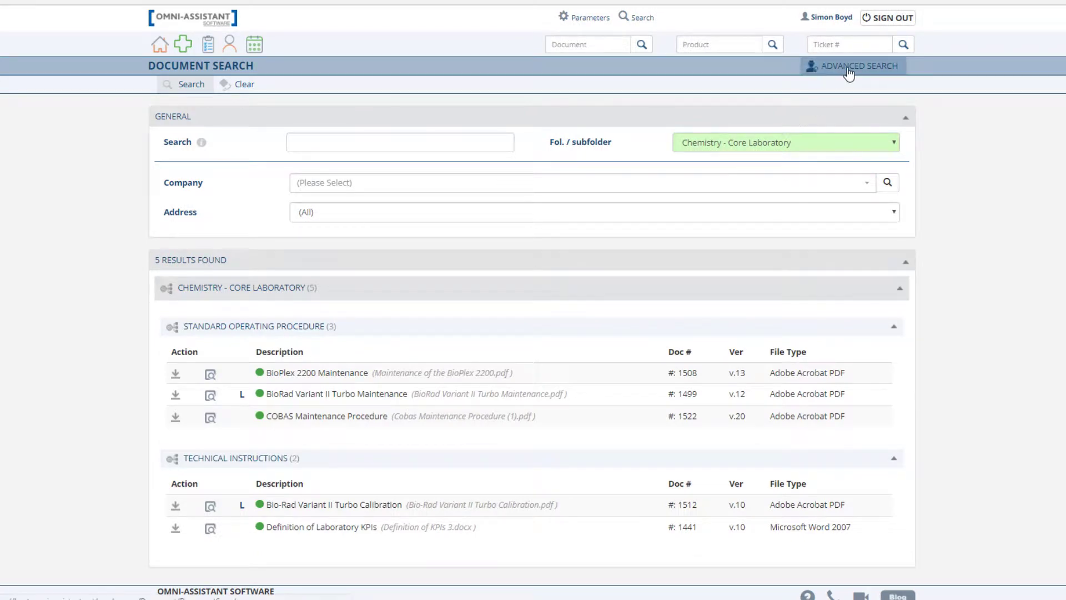
# Open the advanced document search and expand its general search criteria.
pyautogui.click(848, 71)
pyautogui.click(330, 123)
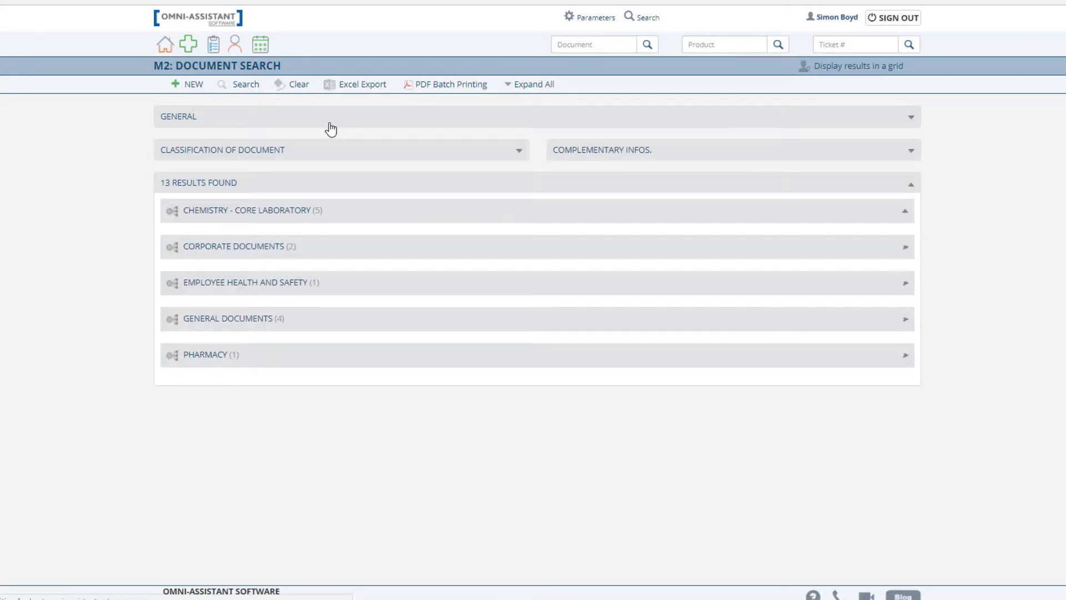
pyautogui.click(322, 120)
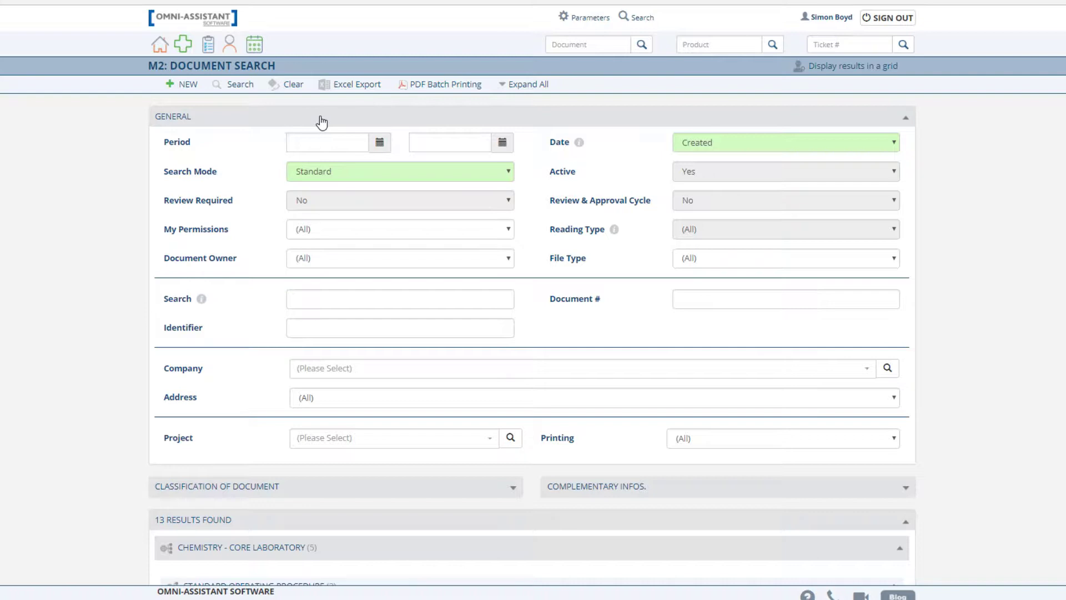
# Open the BioPlex 2200 Maintenance item among the open readings, download its PDF and read it through.
pyautogui.click(159, 46)
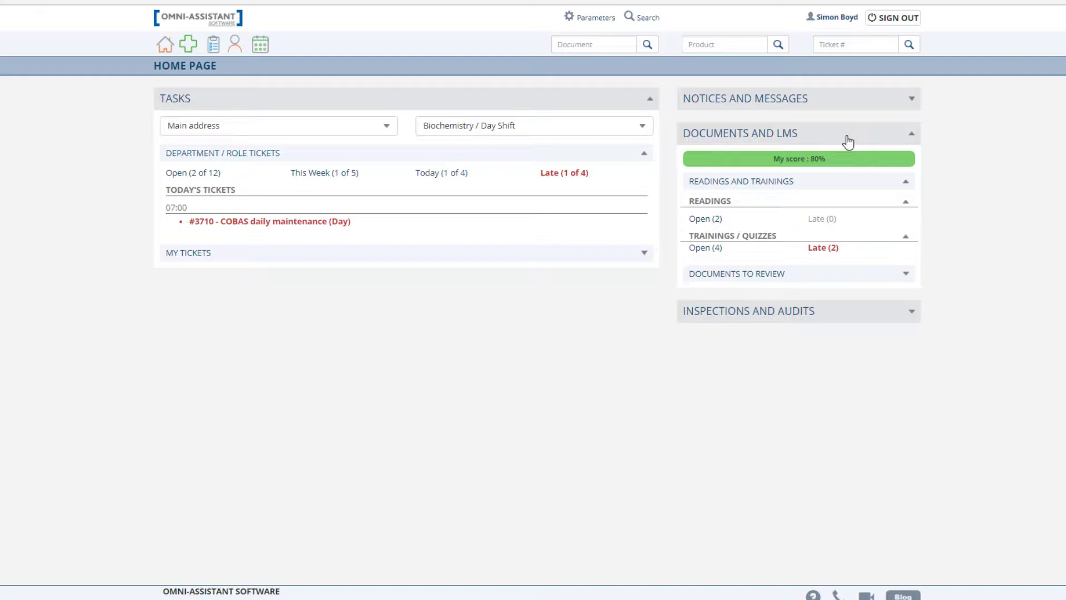
pyautogui.click(706, 220)
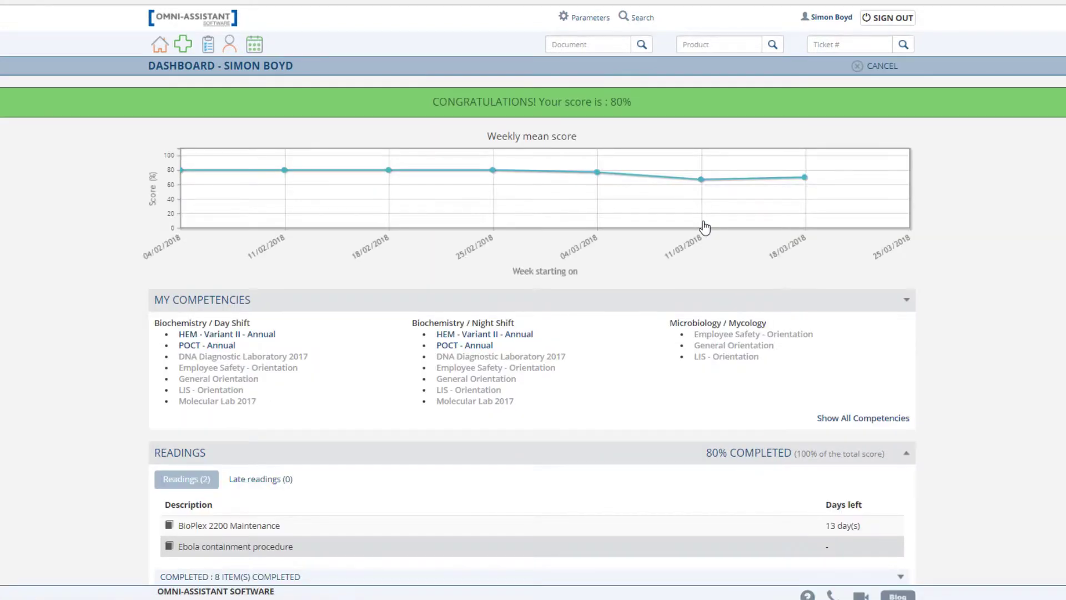
pyautogui.click(249, 525)
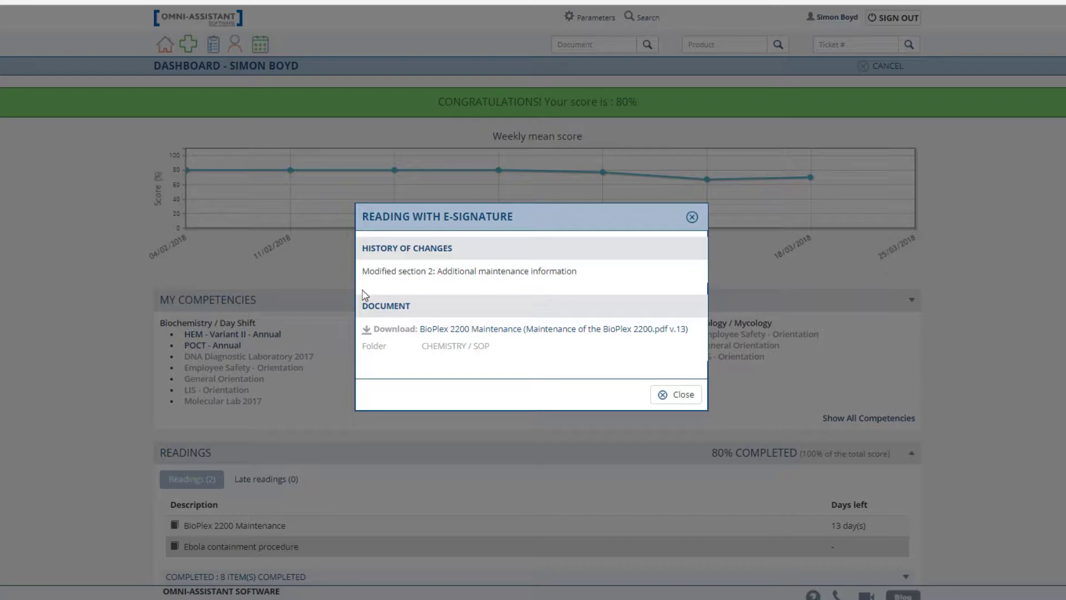
pyautogui.click(433, 331)
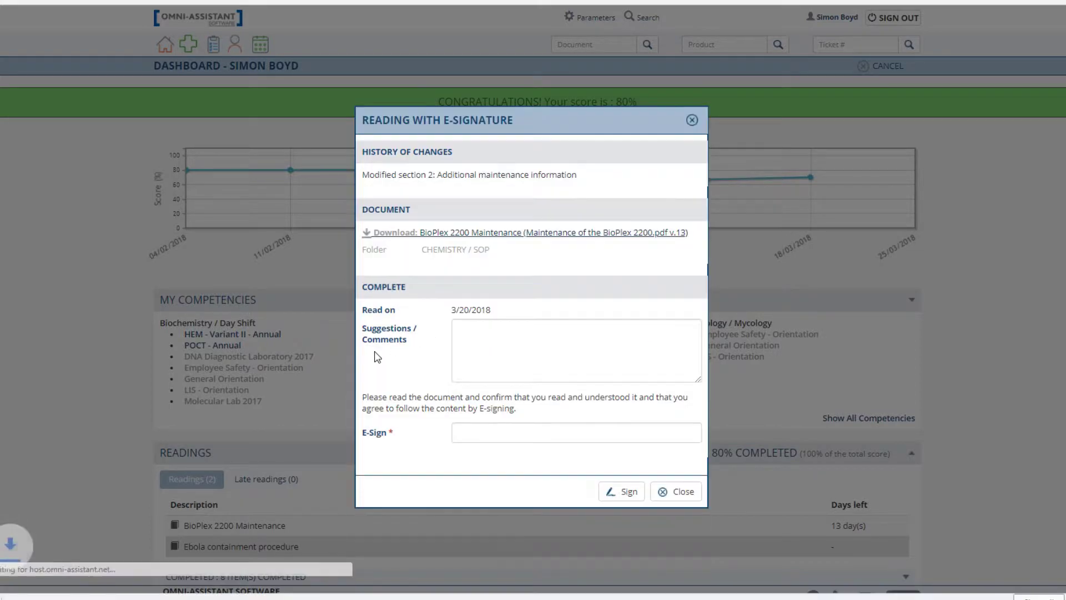
pyautogui.click(47, 594)
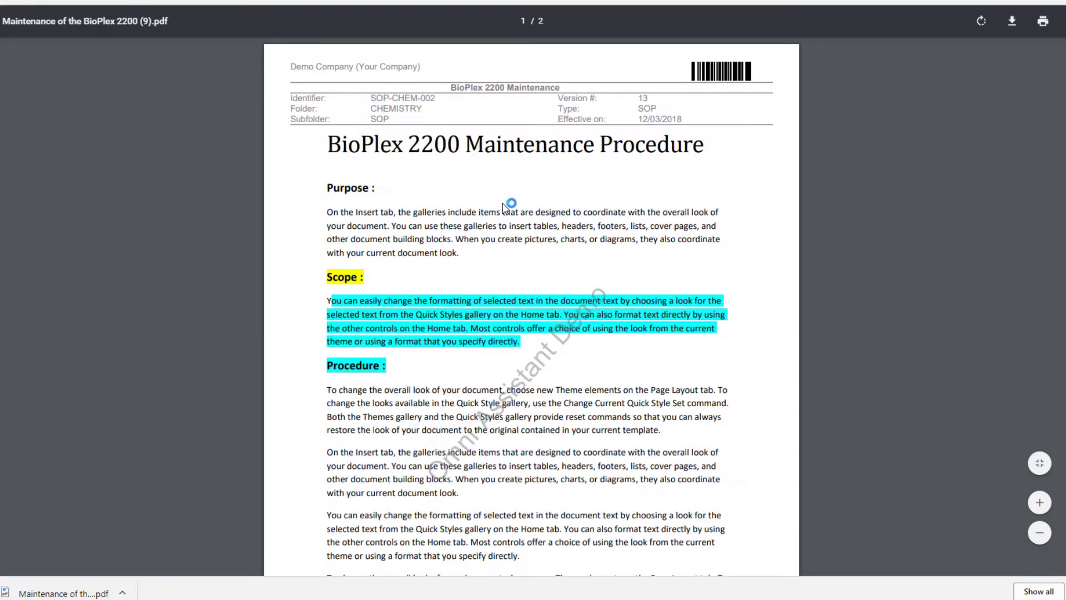
pyautogui.scroll(-5, 502, 203)
pyautogui.scroll(-6, 504, 208)
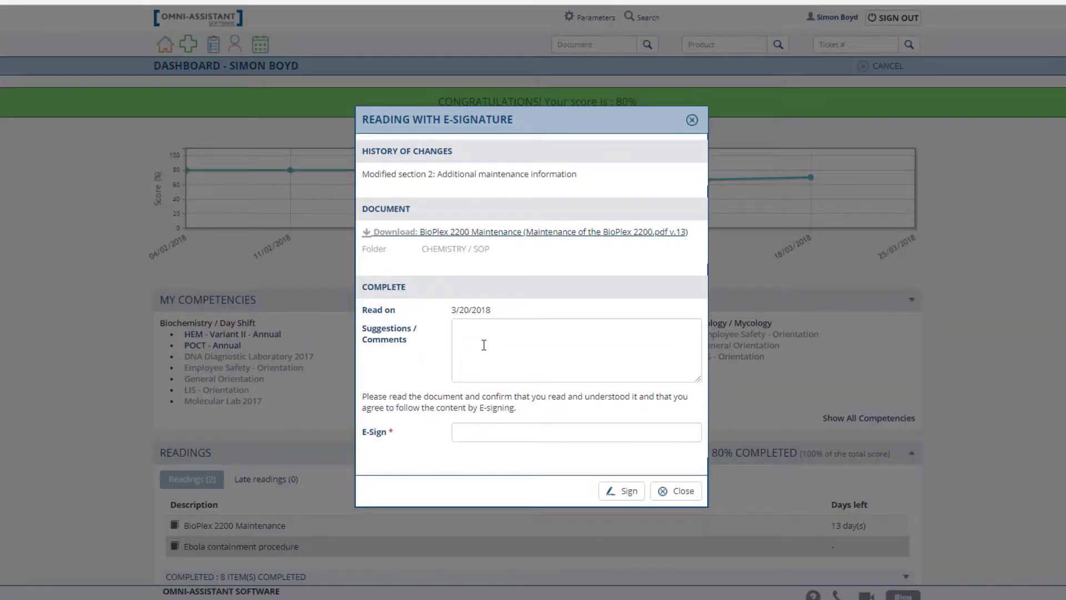
# E-sign the BioPlex 2200 Maintenance reading with the account password, leaving the comments blank, and leave the dashboard.
pyautogui.click(484, 344)
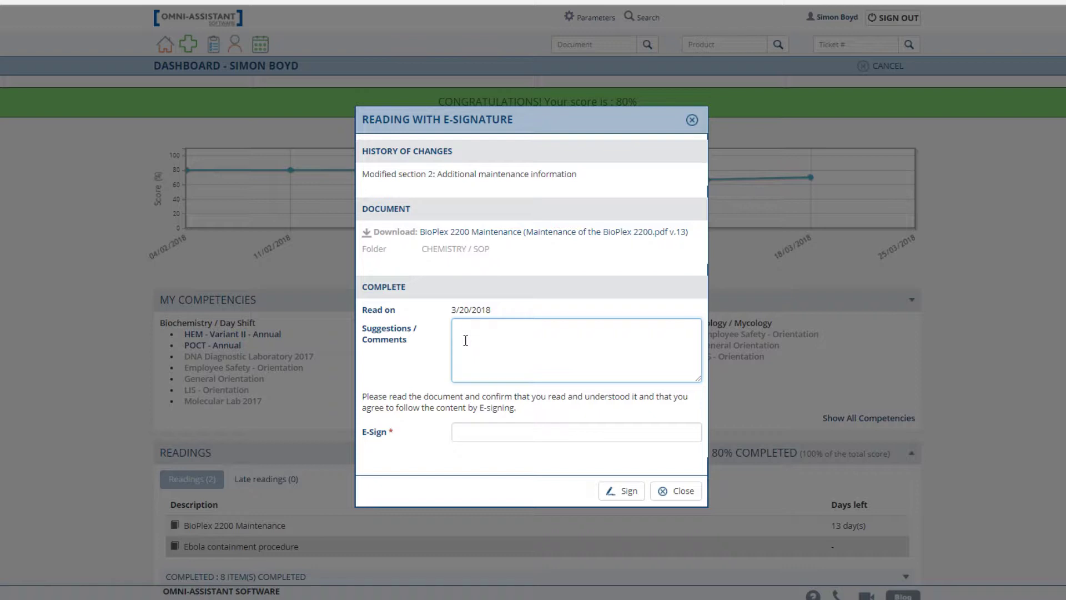
pyautogui.click(478, 432)
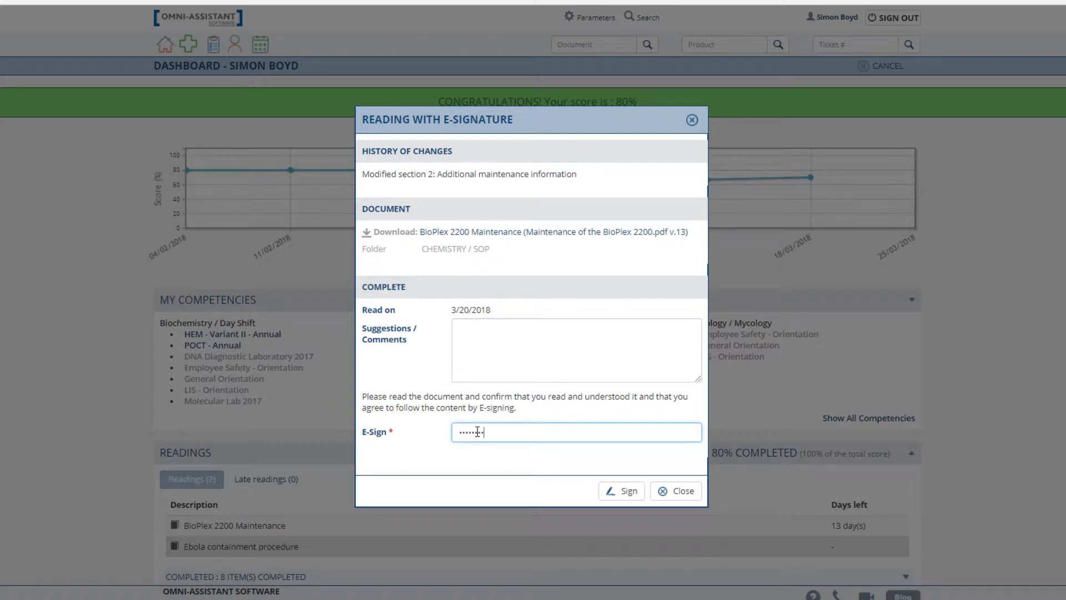
pyautogui.press('Return')
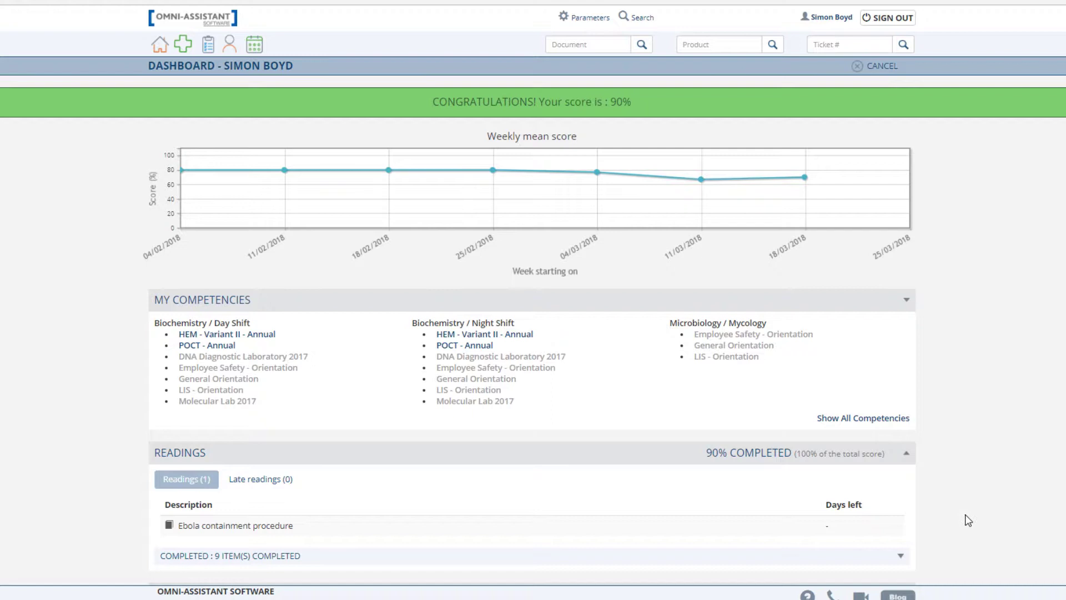
pyautogui.click(848, 66)
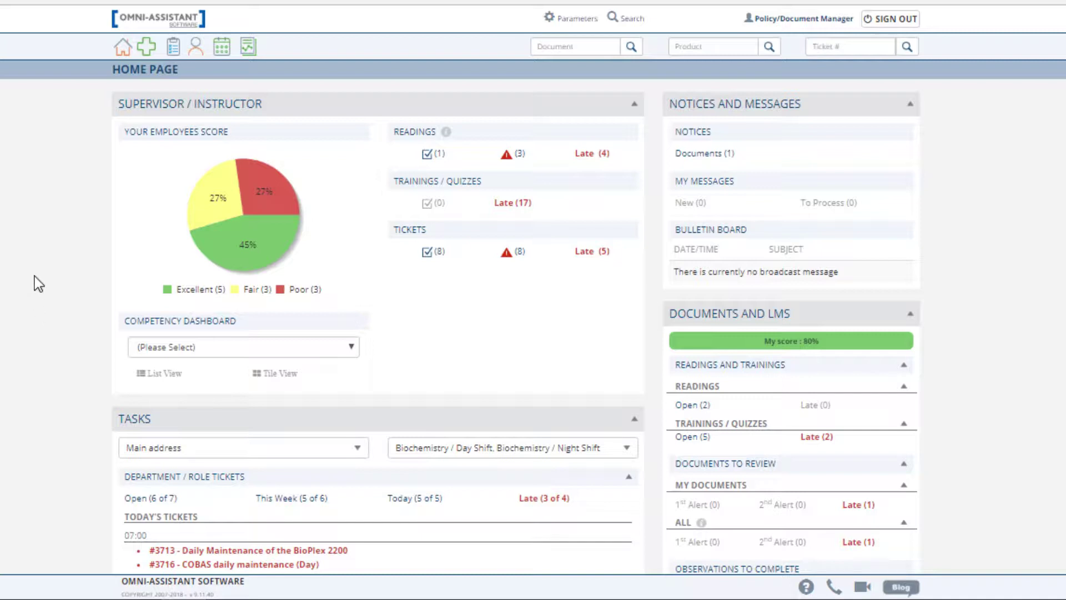
# From the employee score chart, examine the first listed employee's scores, readings and trainings, and return to the home page.
pyautogui.click(236, 217)
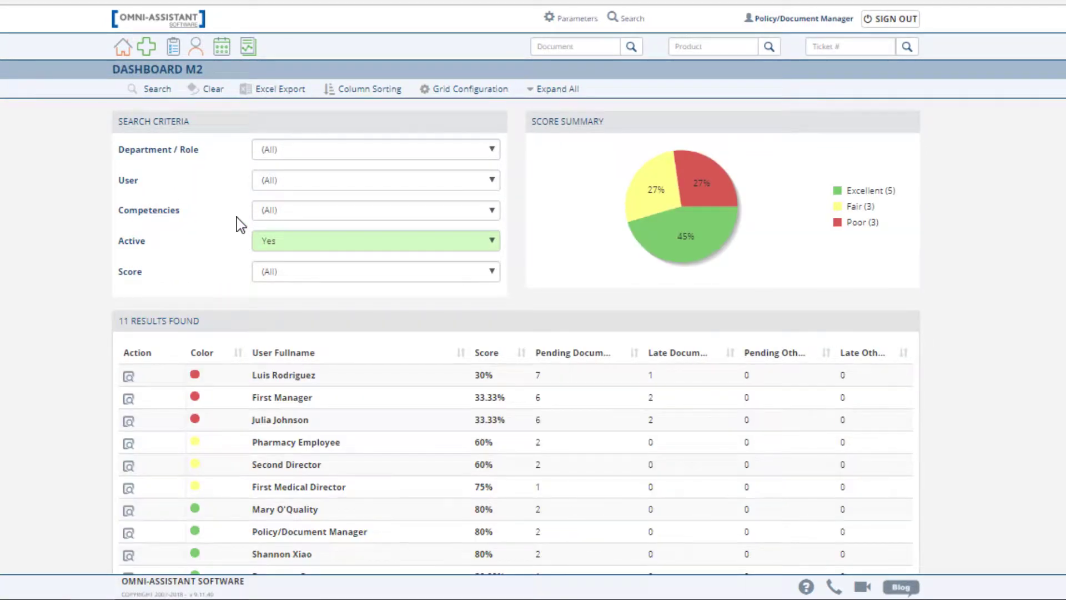
pyautogui.scroll(-3, 439, 395)
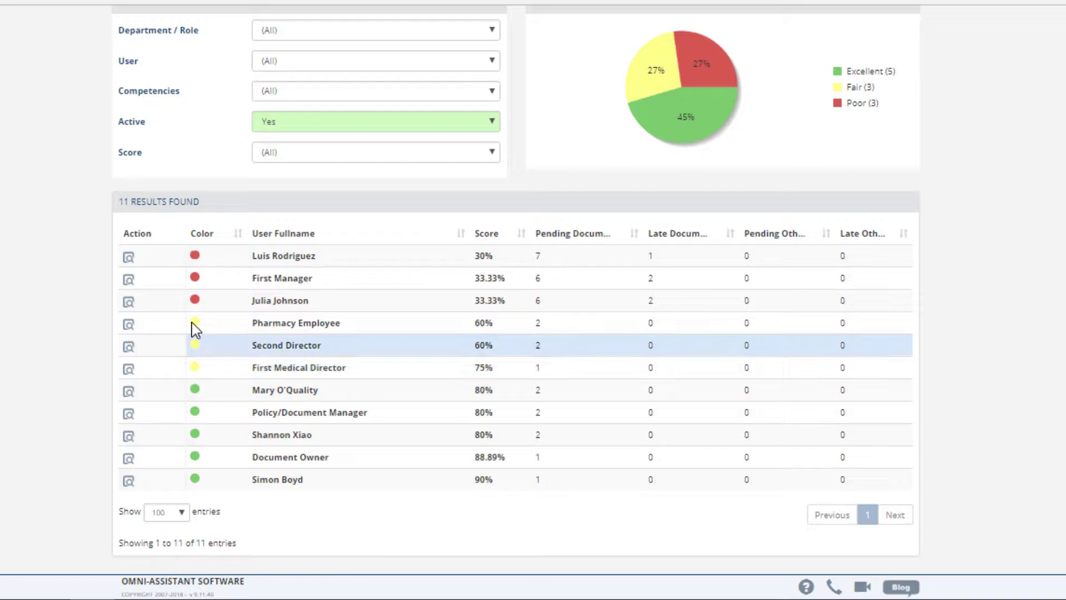
pyautogui.click(128, 257)
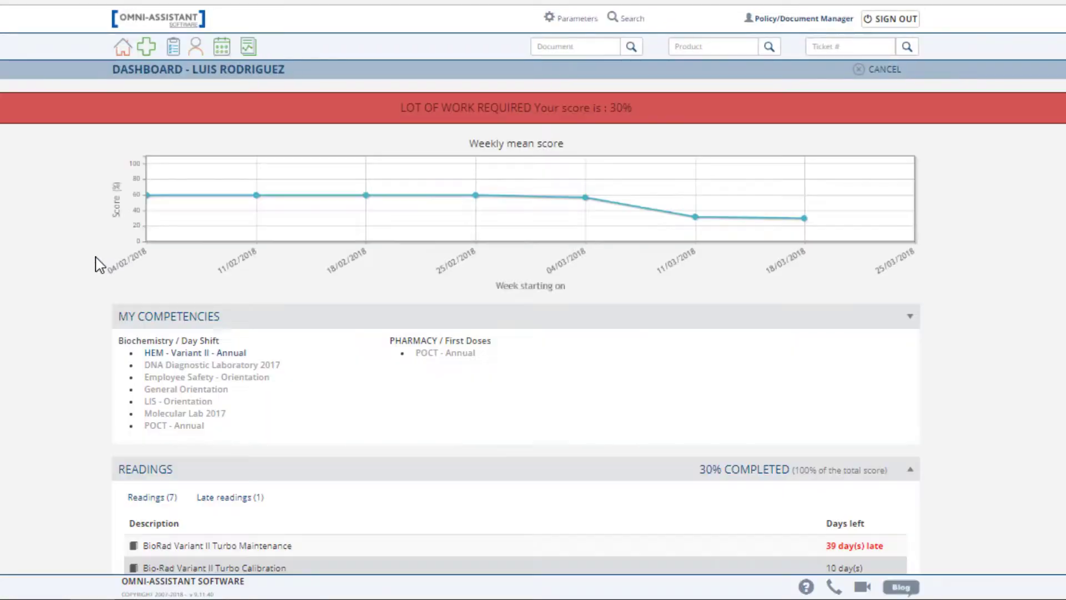
pyautogui.scroll(-7, 117, 307)
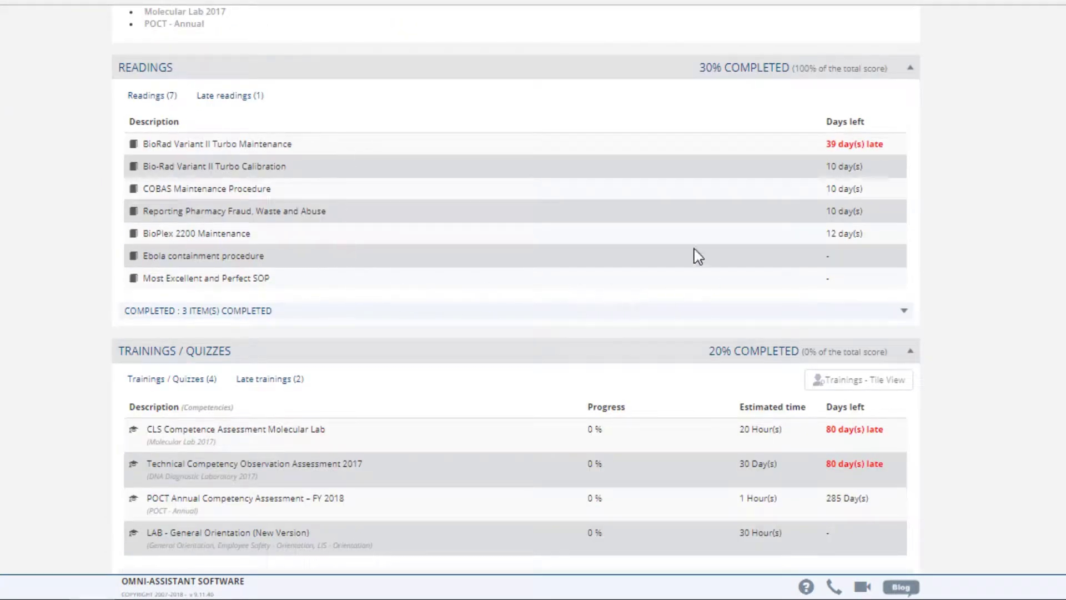
pyautogui.scroll(7, 1002, 255)
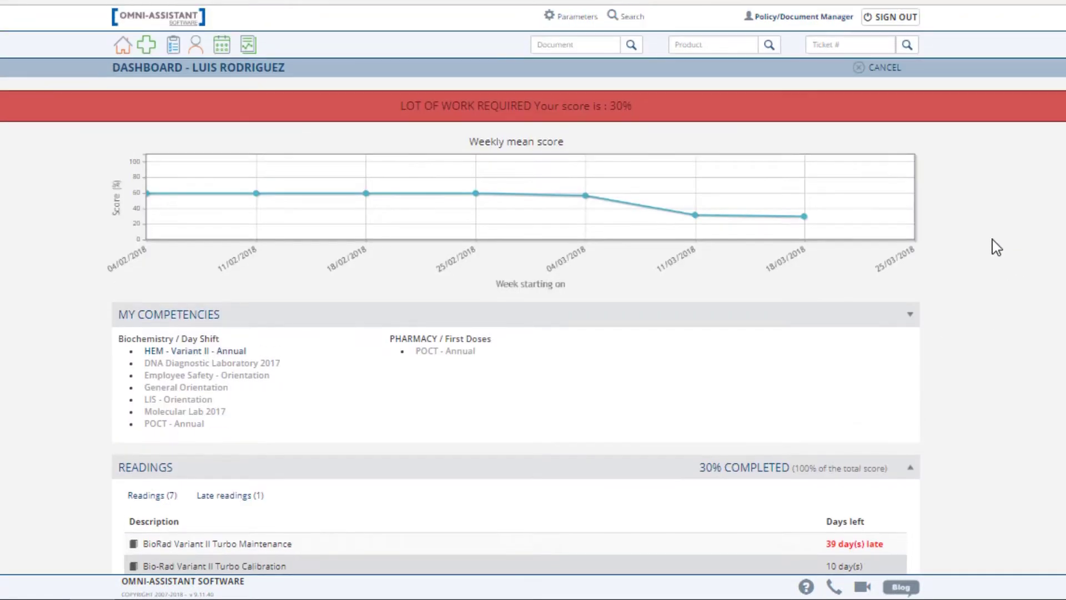
pyautogui.click(876, 69)
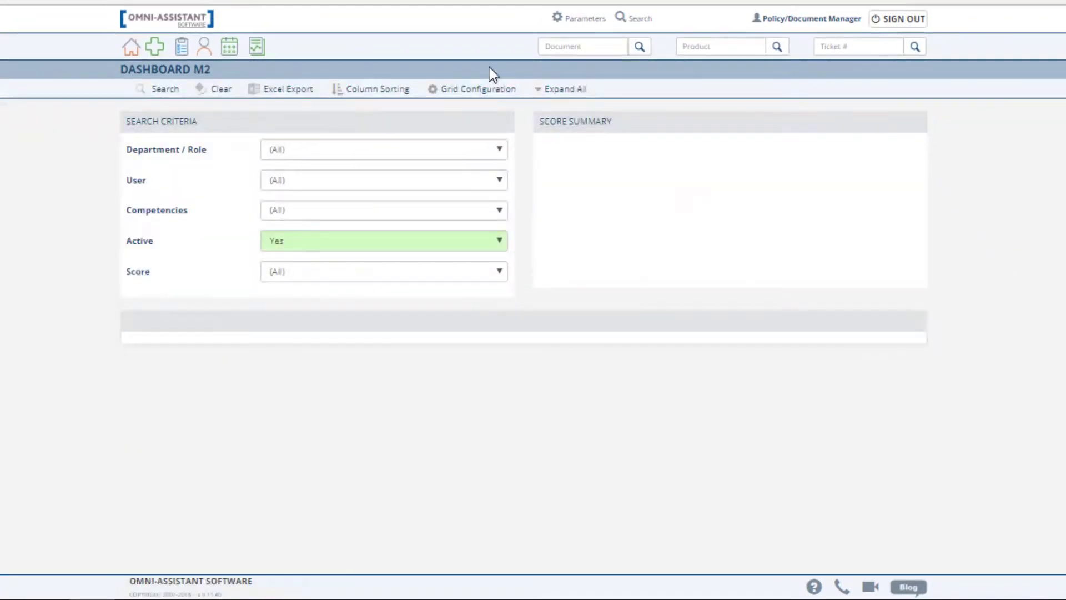
pyautogui.click(124, 49)
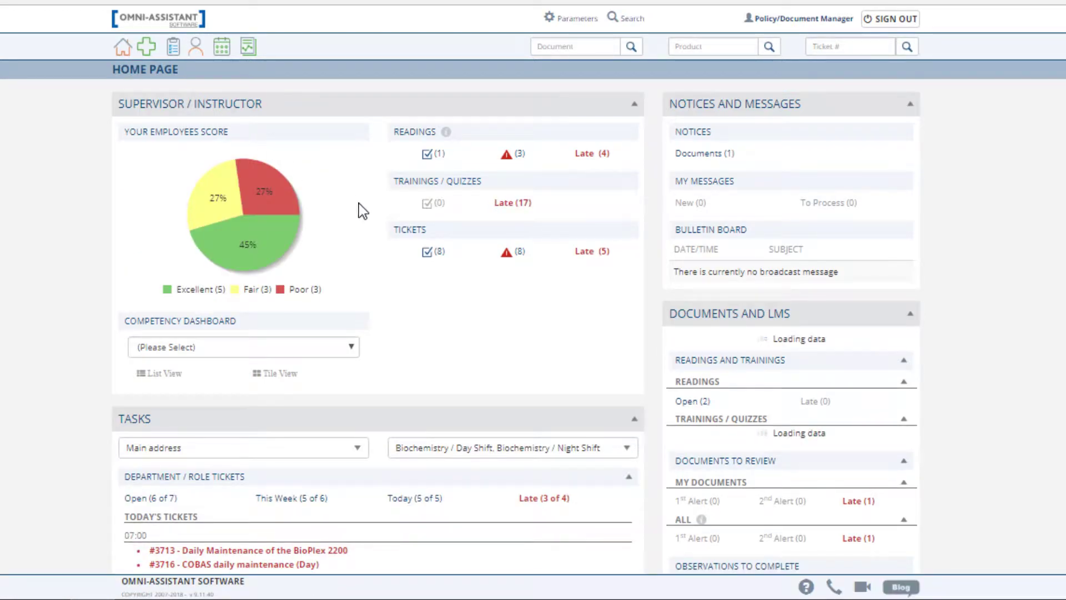
# Select all completed readings awaiting review, e-sign their review with the account password, and return to the home page.
pyautogui.click(427, 153)
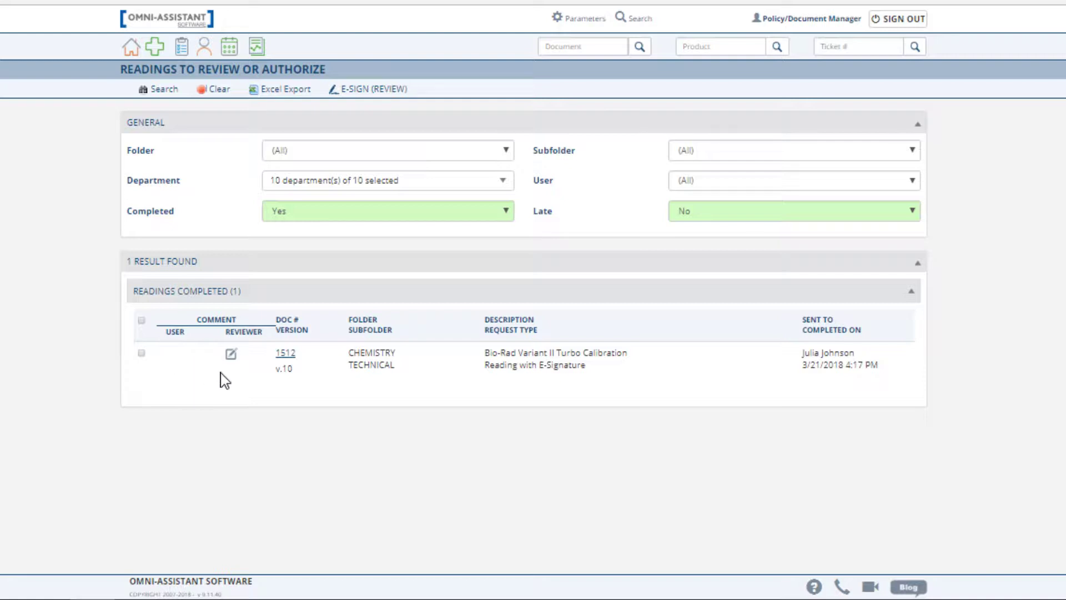
pyautogui.click(141, 320)
pyautogui.click(369, 90)
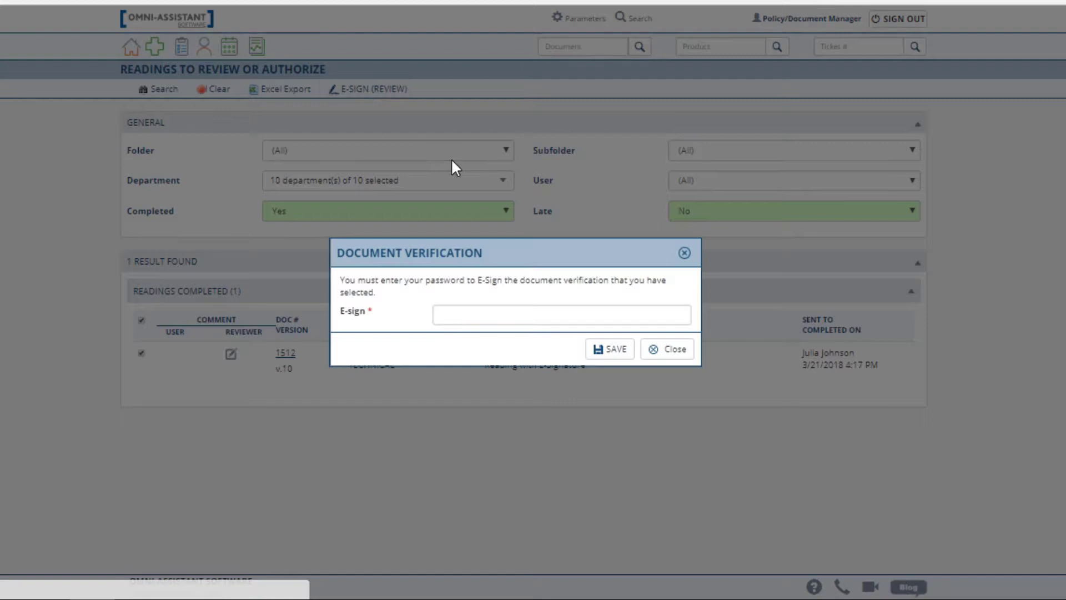
pyautogui.click(532, 312)
pyautogui.write('********')
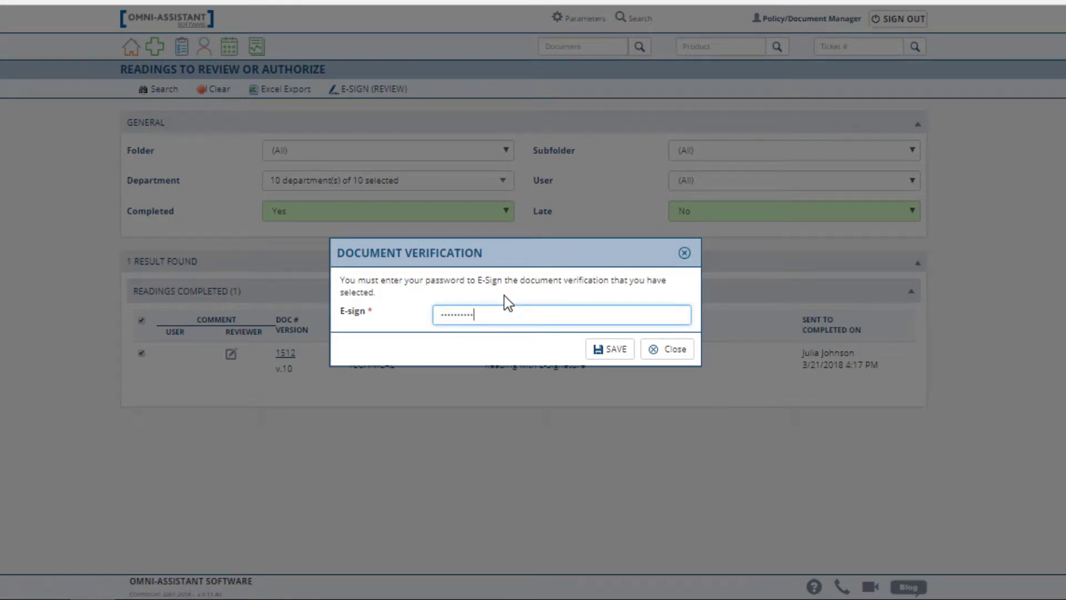
pyautogui.press('Return')
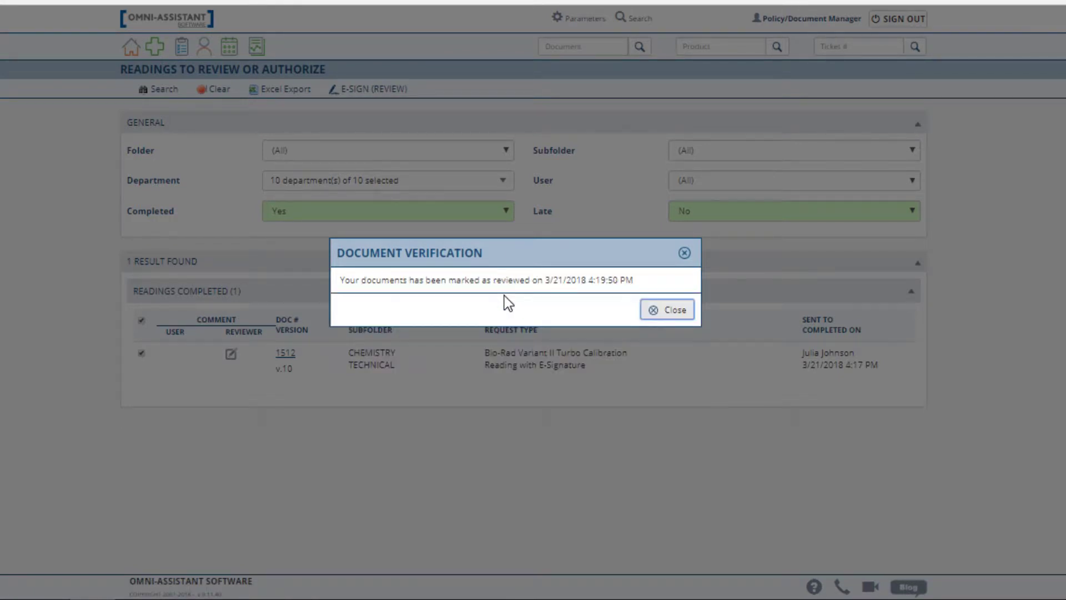
pyautogui.click(676, 312)
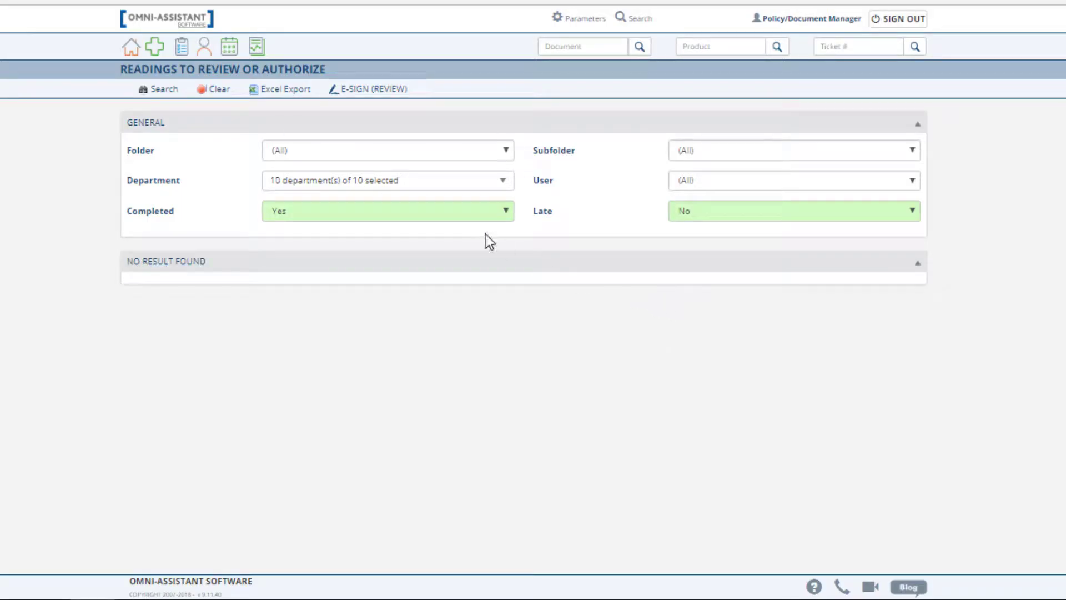
pyautogui.click(138, 50)
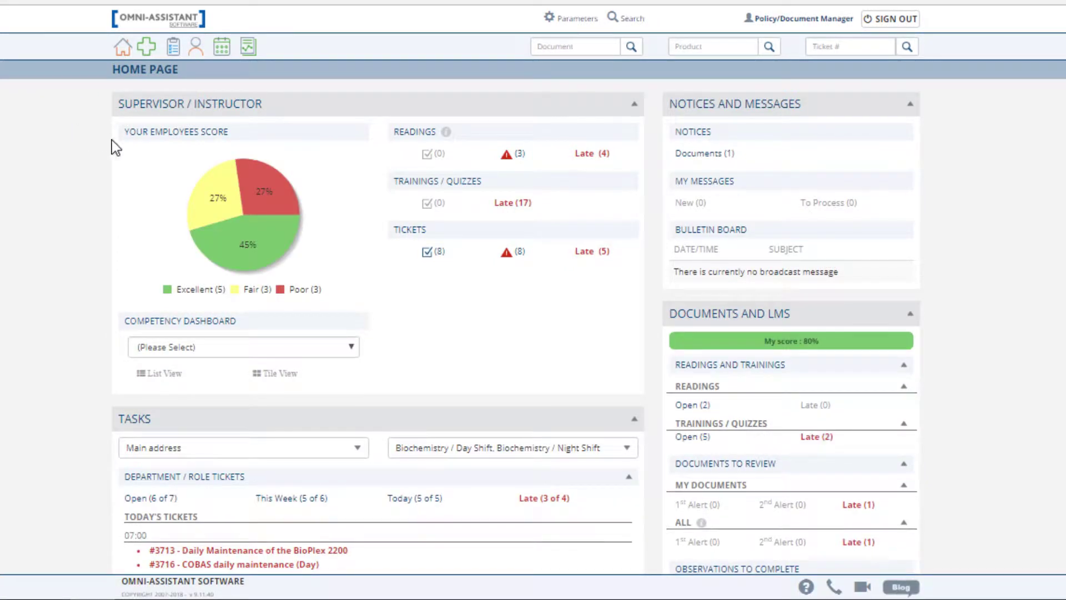
# List all documents, open the BioRad Variant II Turbo Maintenance procedure for editing, and check its effective date calendar.
pyautogui.click(630, 47)
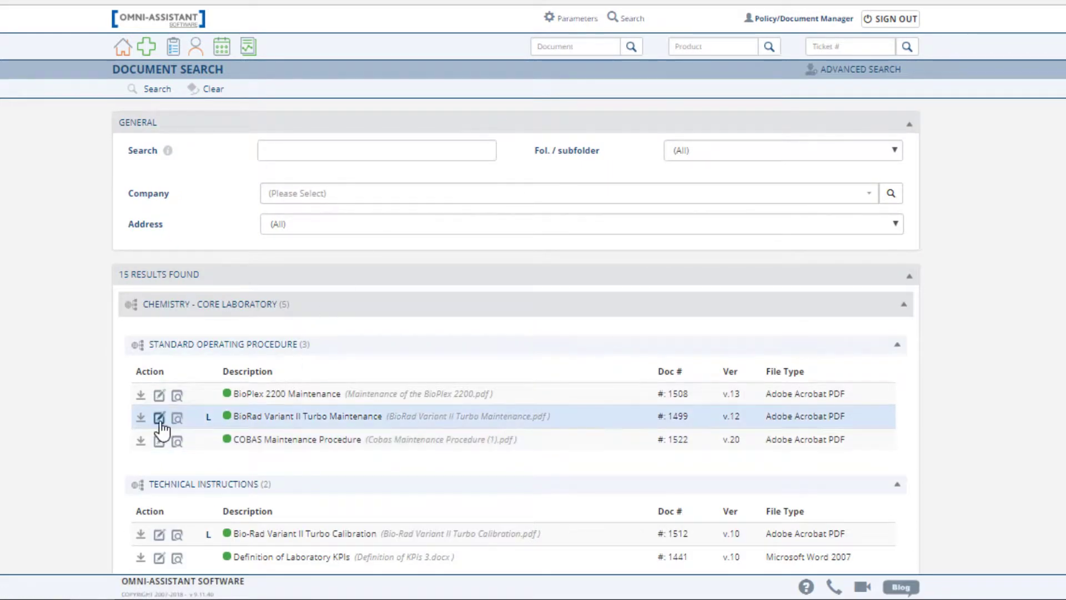
pyautogui.click(160, 418)
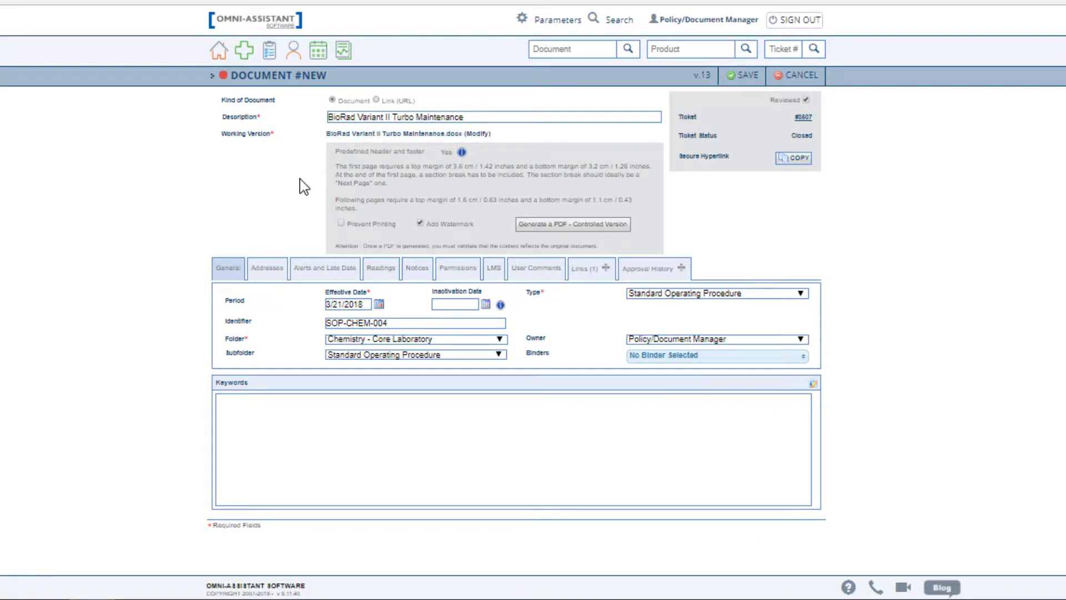
pyautogui.click(379, 305)
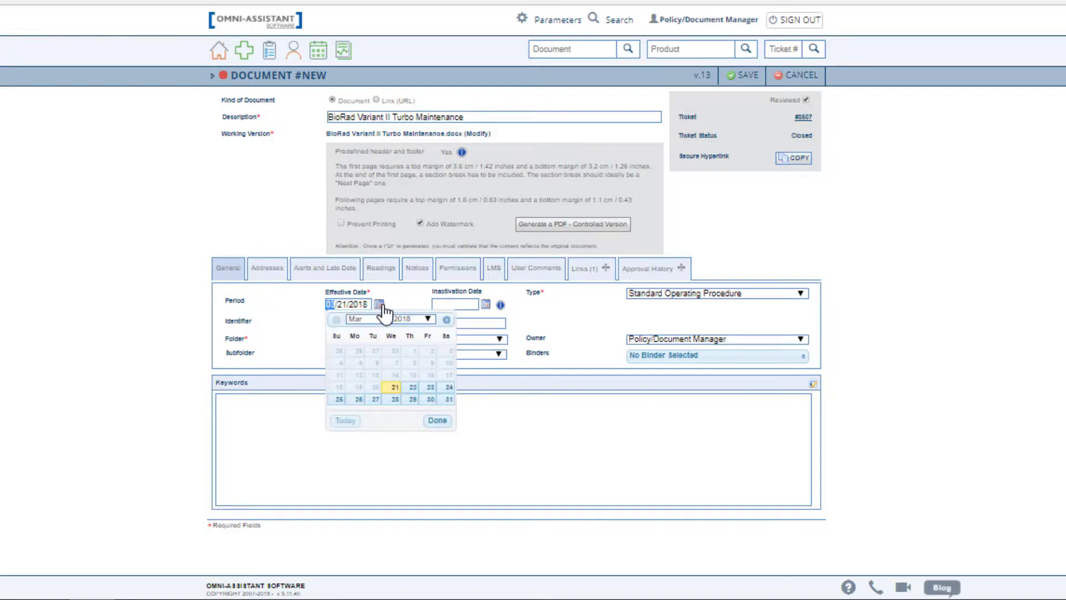
pyautogui.click(380, 304)
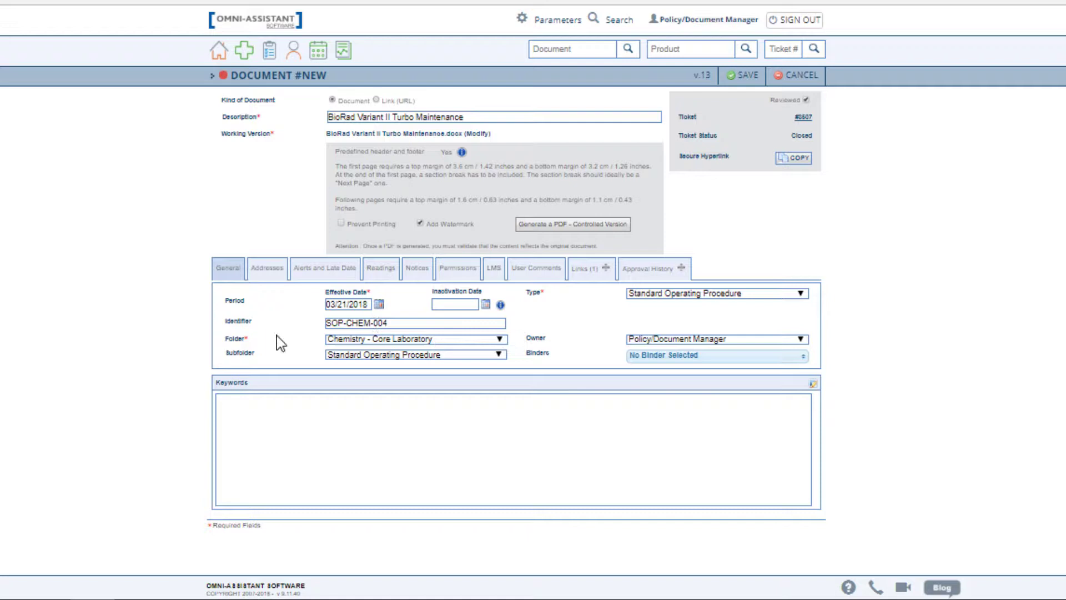
# Review the available folders and document types in the procedure's general settings, keeping the current selections.
pyautogui.click(453, 340)
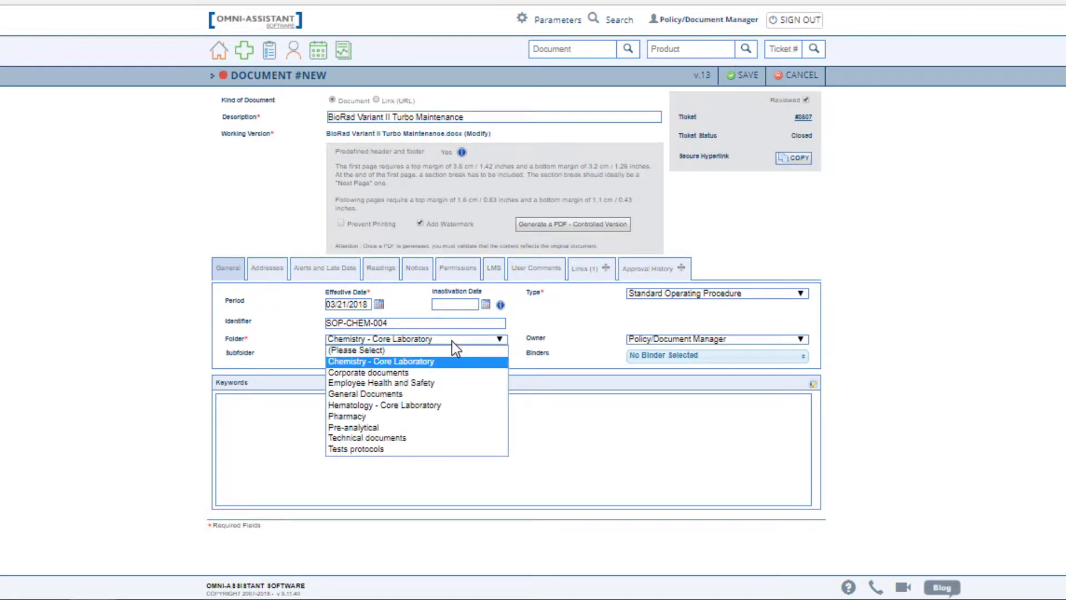
pyautogui.click(455, 341)
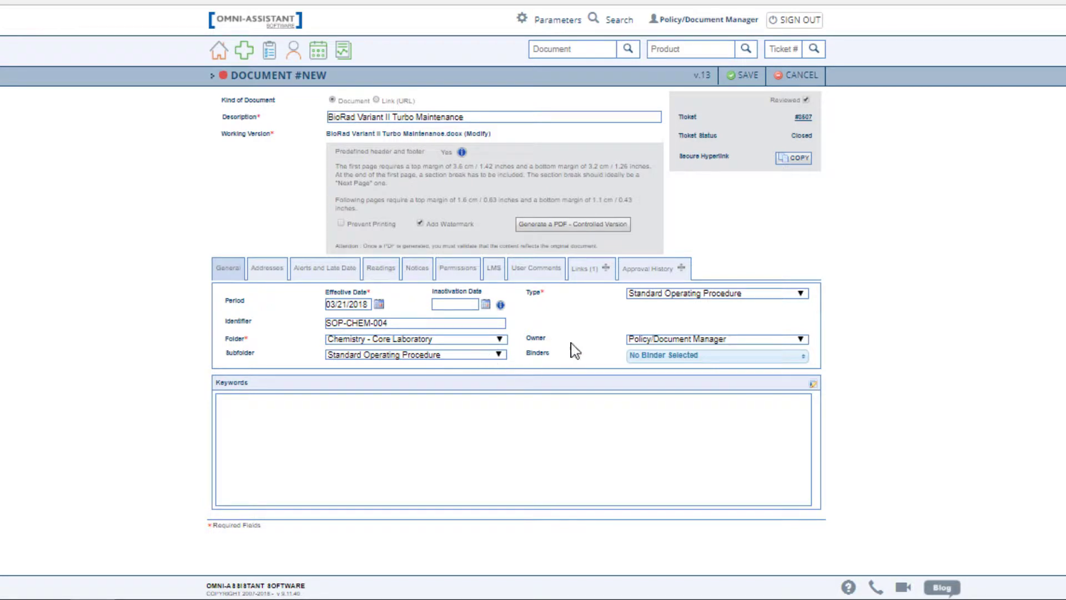
pyautogui.click(772, 294)
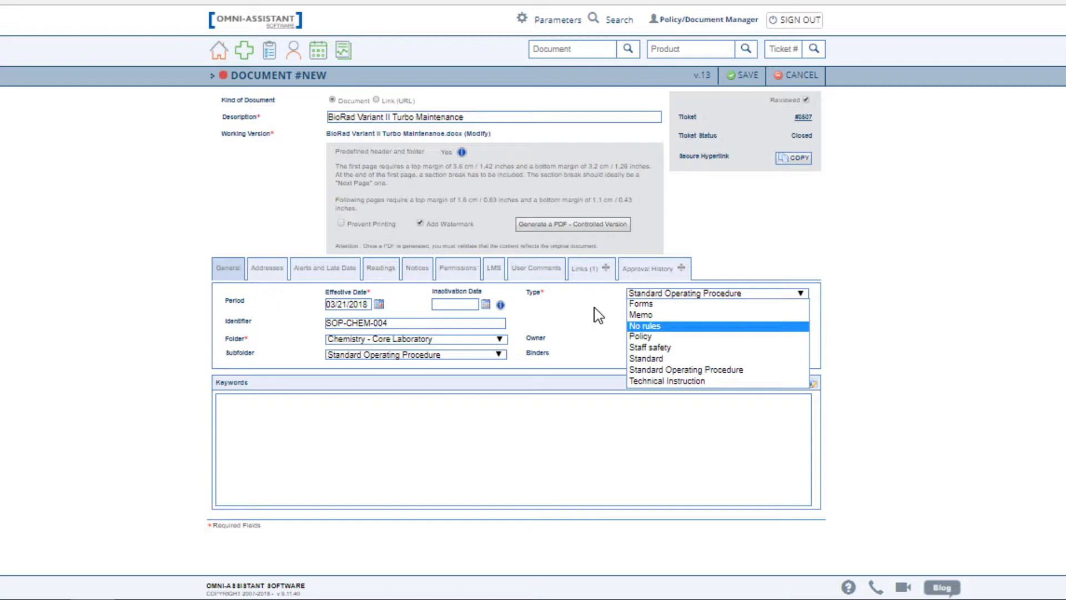
pyautogui.click(758, 293)
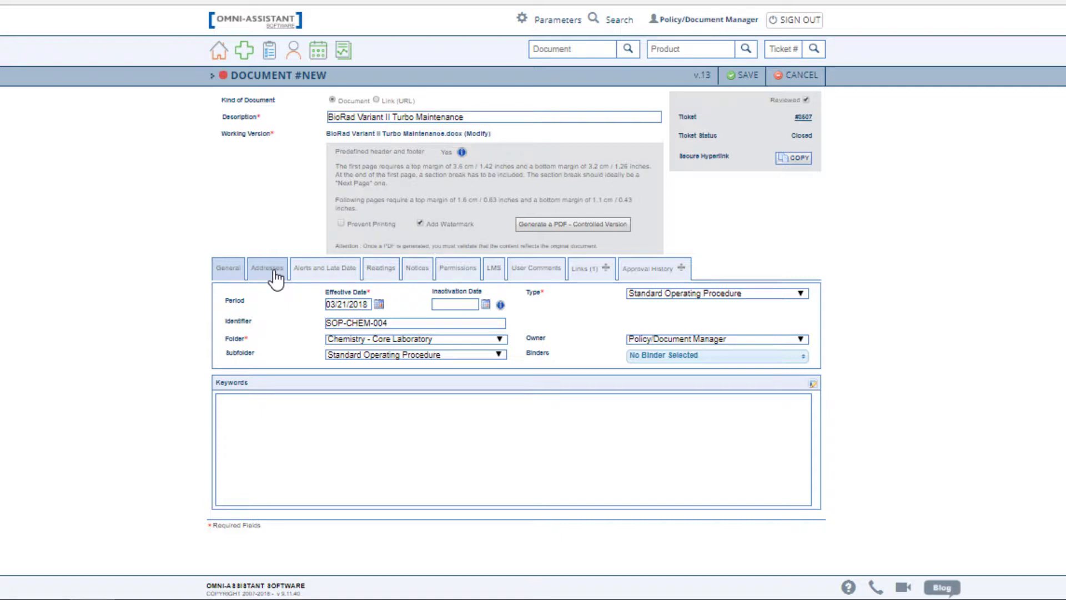
# Review the procedure's alerts and late date settings and the alert types offered for the first alert.
pyautogui.click(315, 278)
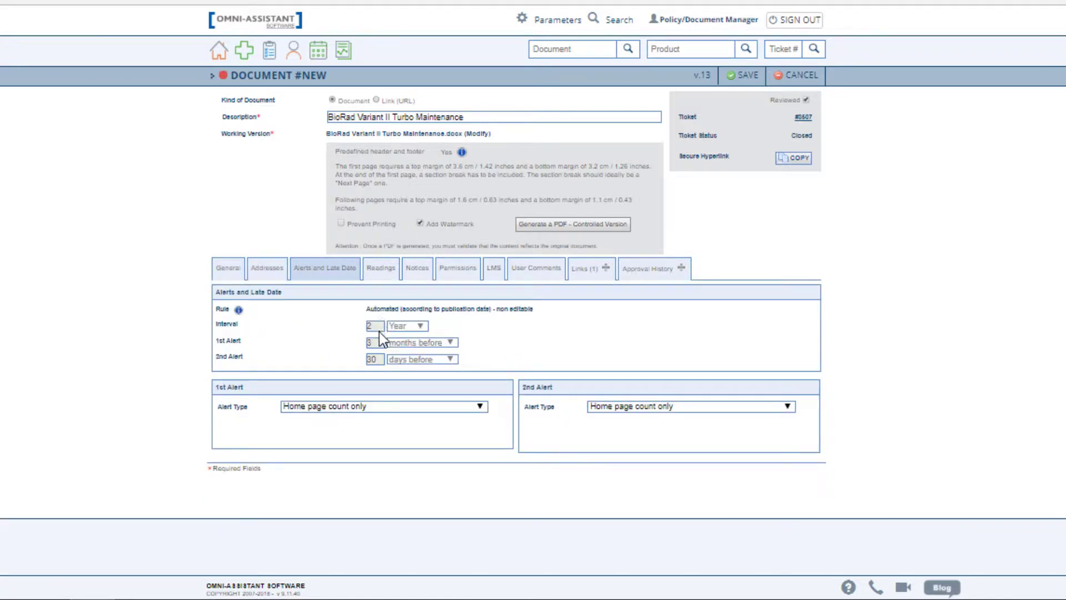
pyautogui.click(406, 411)
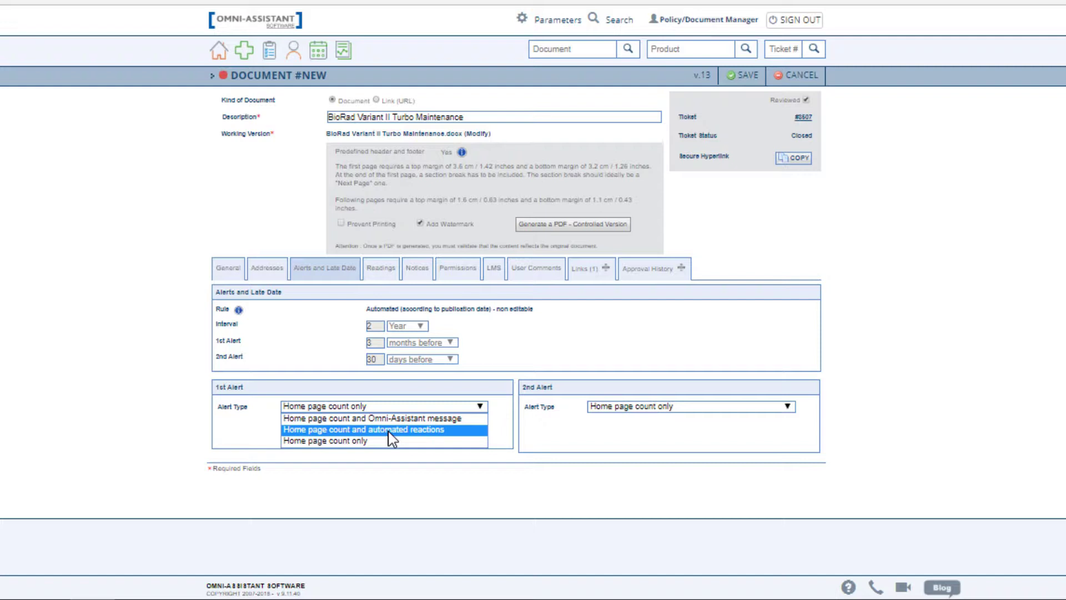
pyautogui.click(388, 279)
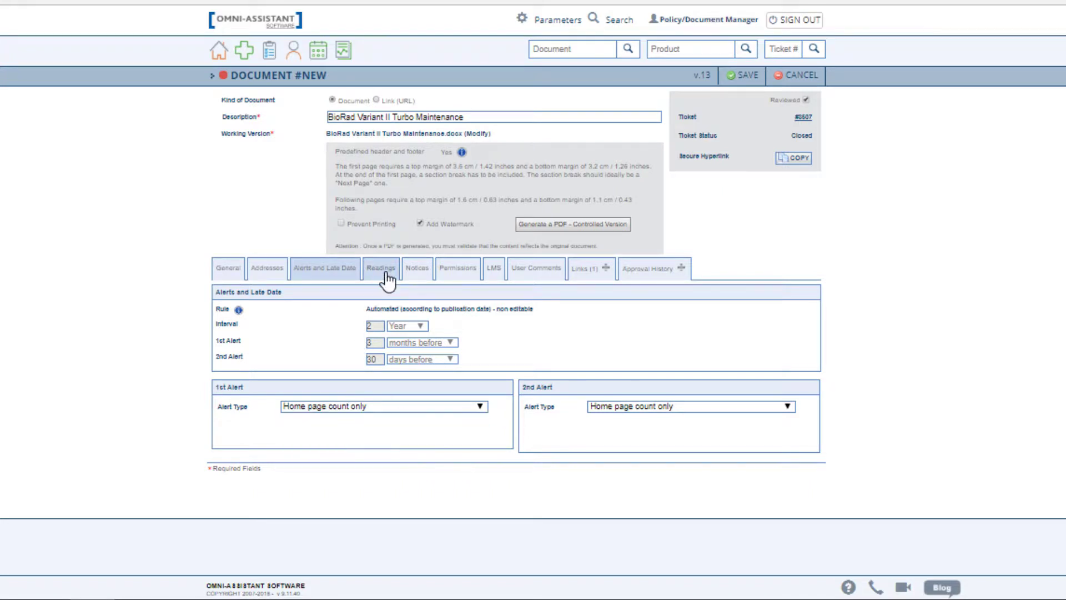
# Check the reading assignment, and set the reading type to Reading with E-Signature with Review all as the follow-up option.
pyautogui.click(388, 280)
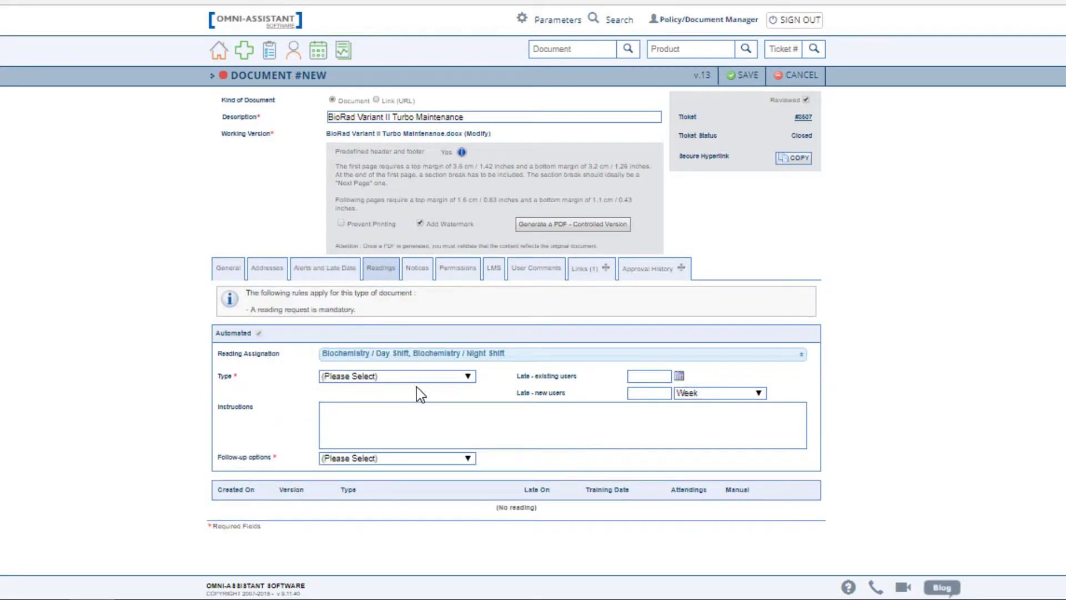
pyautogui.click(516, 356)
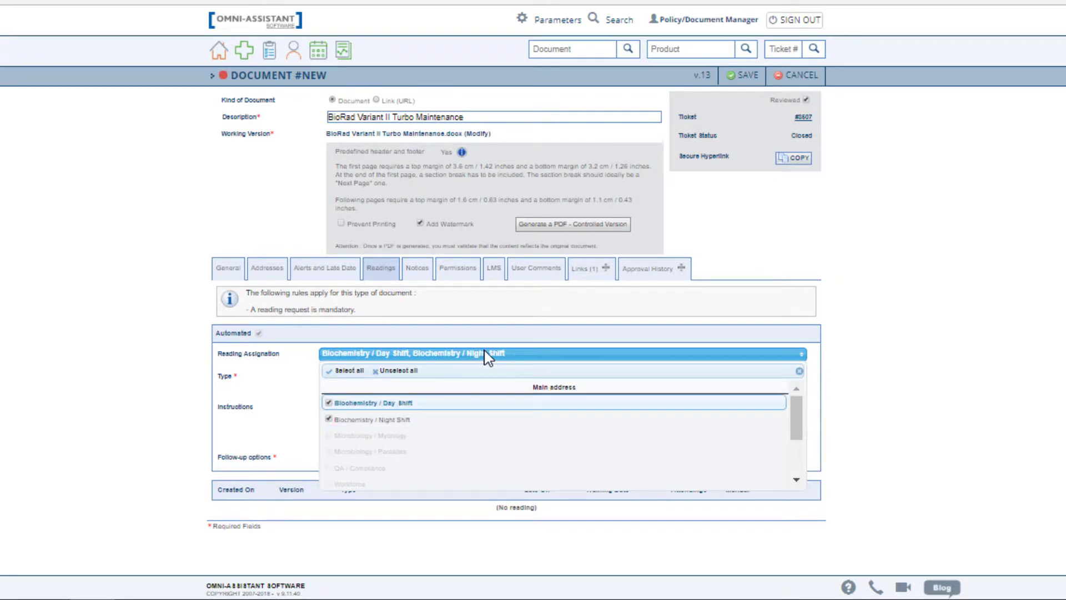
pyautogui.click(447, 357)
pyautogui.click(405, 377)
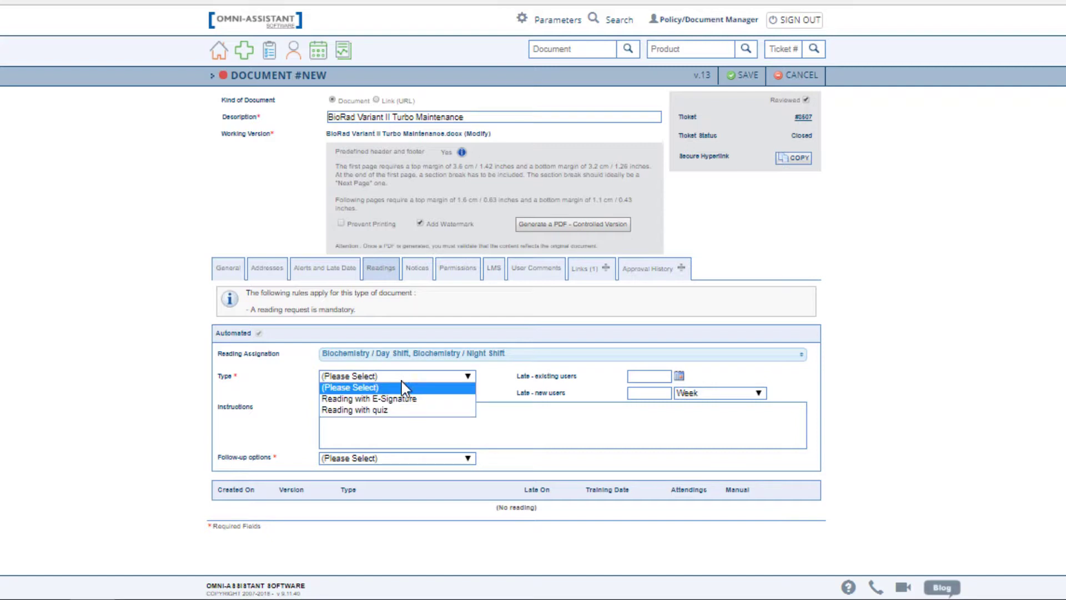
pyautogui.click(407, 400)
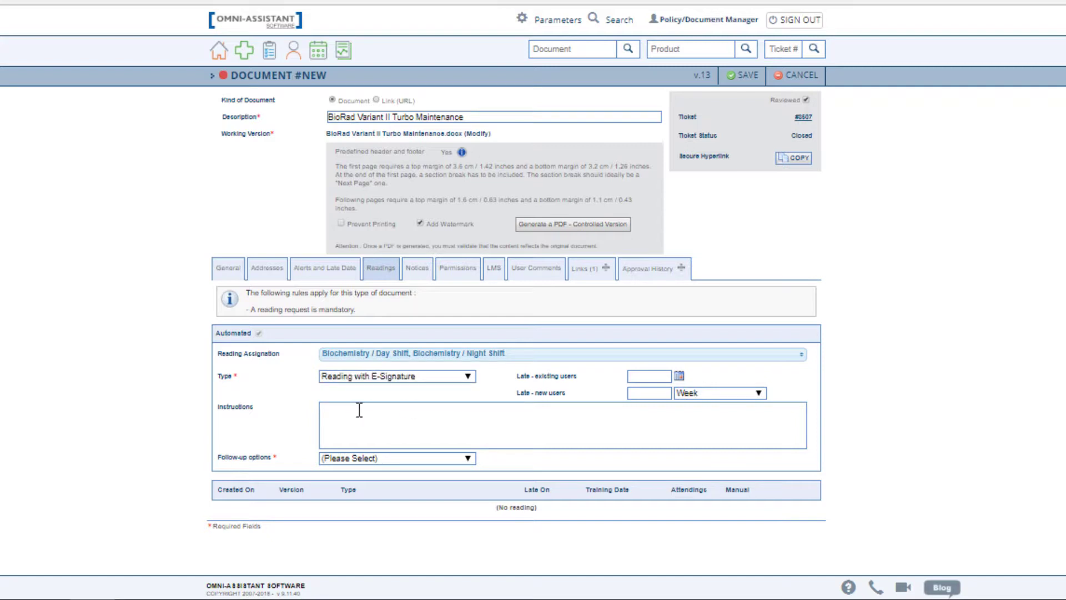
pyautogui.click(420, 459)
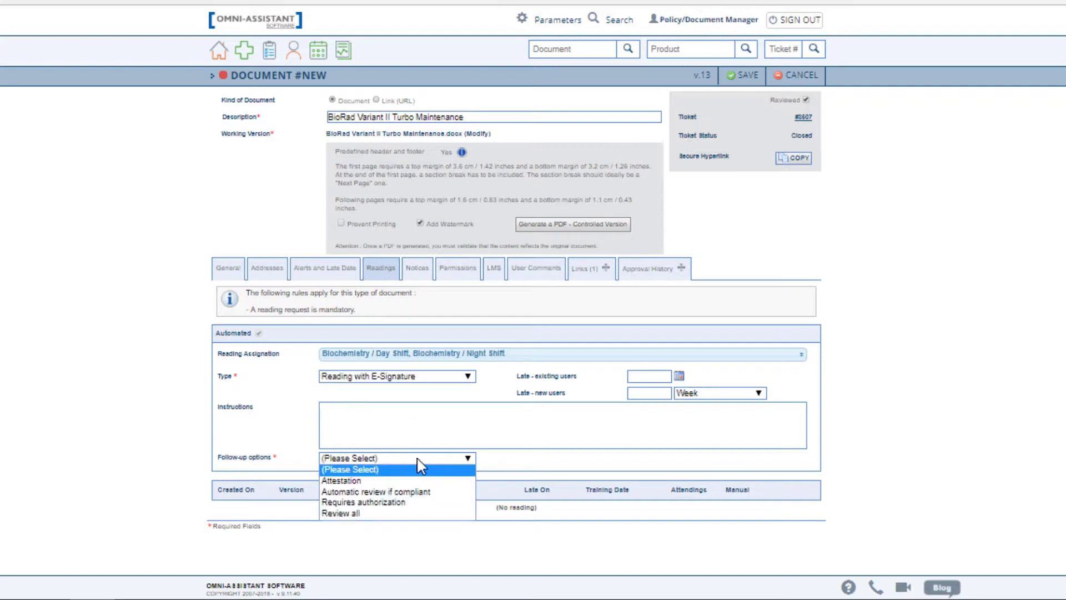
pyautogui.click(379, 514)
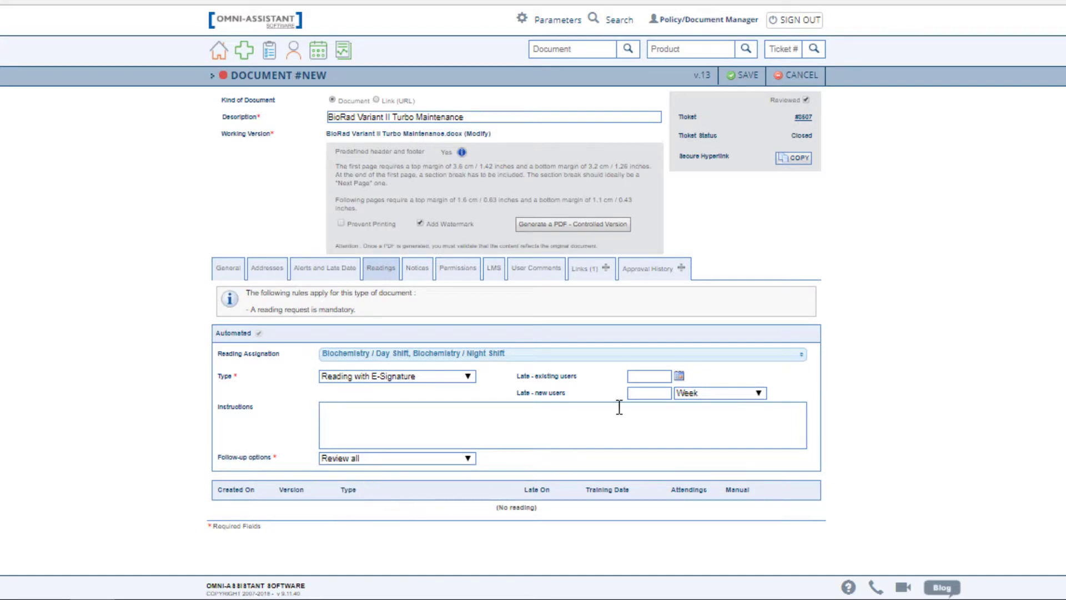
# Check the late date calendar for existing users, leave the date blank, and save the document.
pyautogui.click(680, 376)
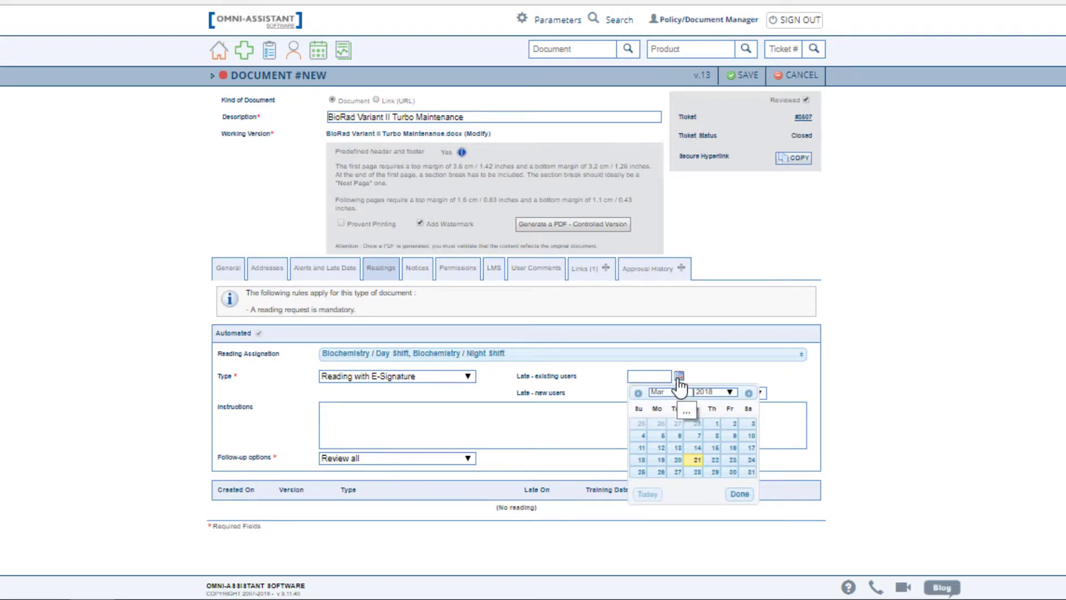
pyautogui.click(679, 377)
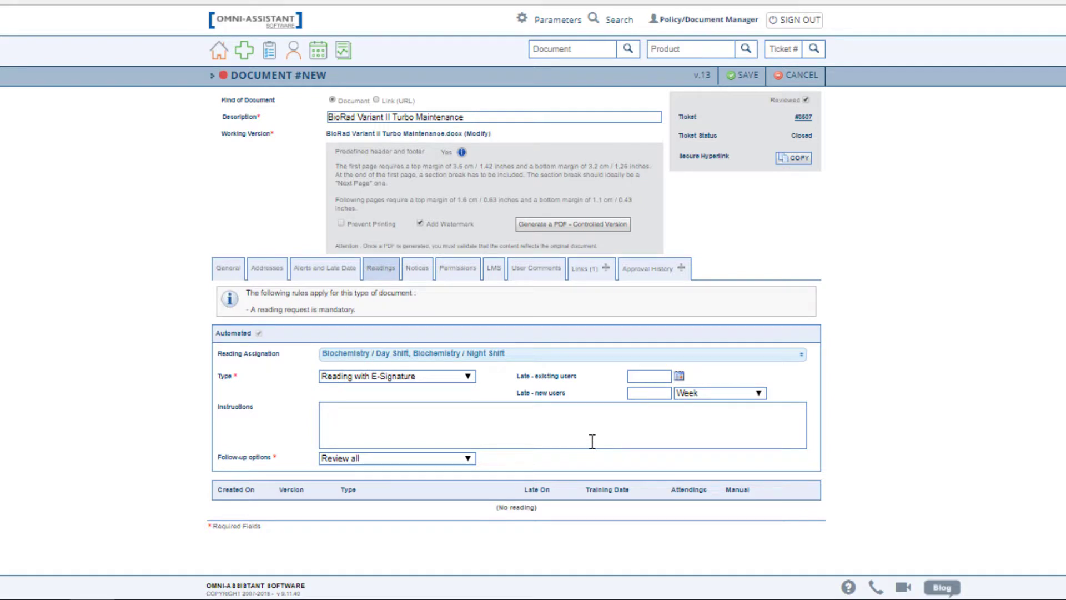
pyautogui.click(744, 76)
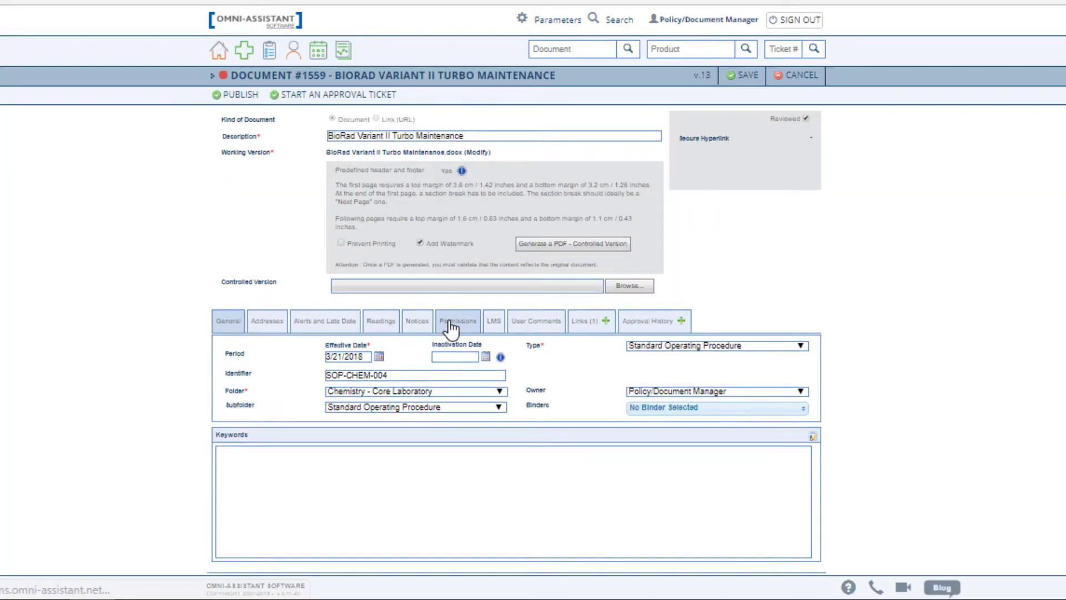
# Examine the saved document's permissions, user comments, links and approval history.
pyautogui.click(451, 328)
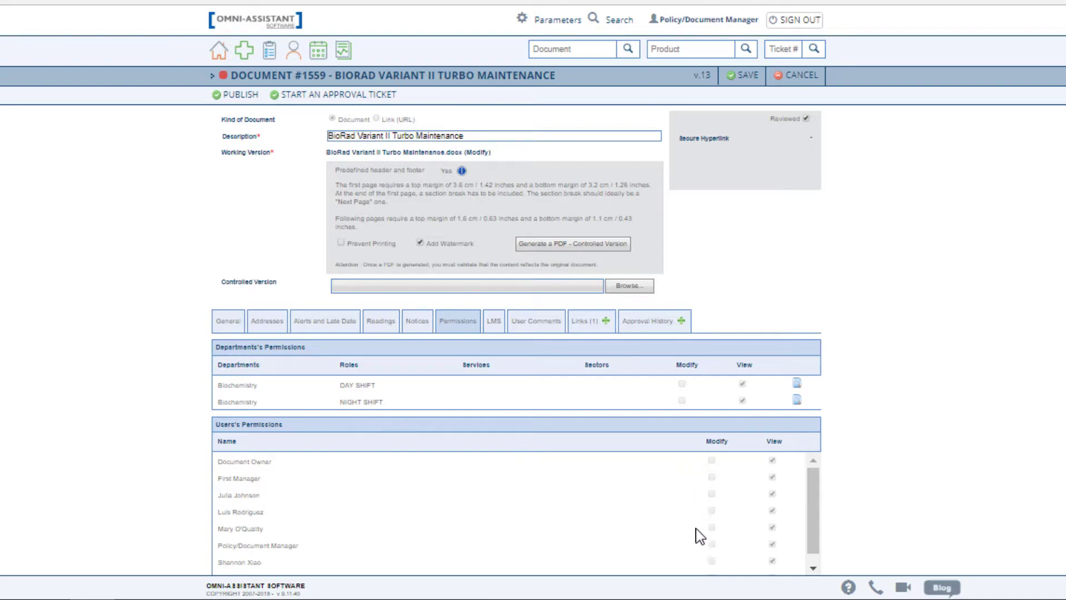
pyautogui.click(528, 330)
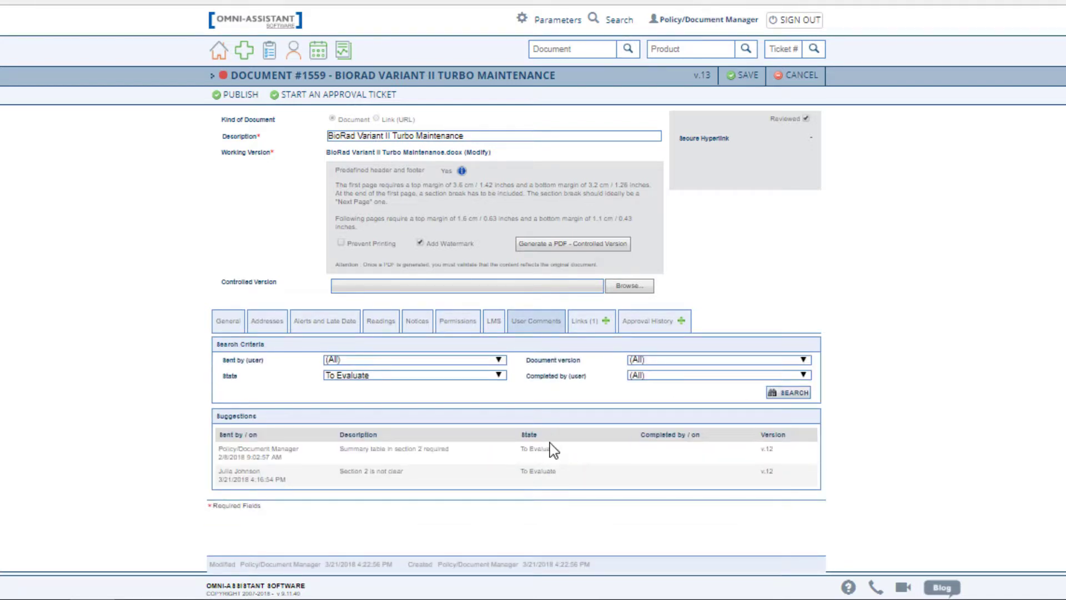
pyautogui.click(584, 329)
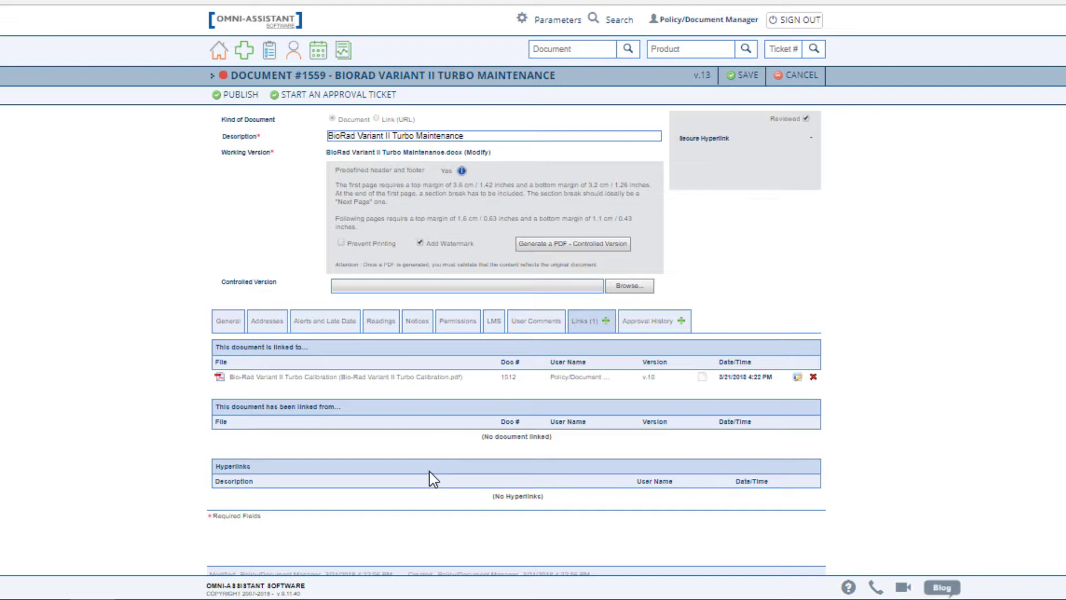
pyautogui.click(642, 323)
pyautogui.scroll(-2, 647, 373)
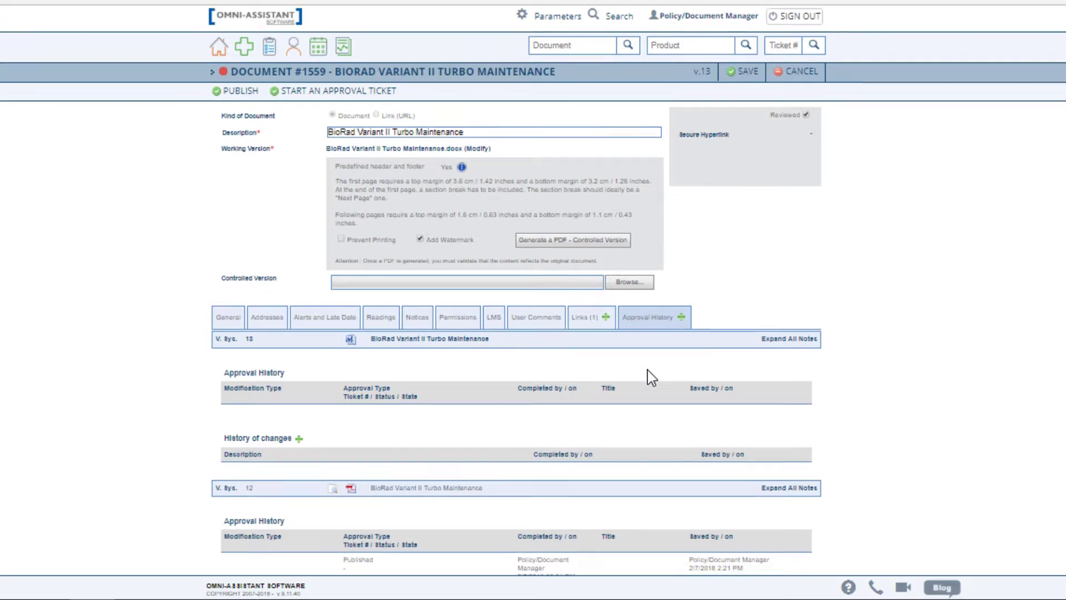
pyautogui.scroll(-2, 638, 407)
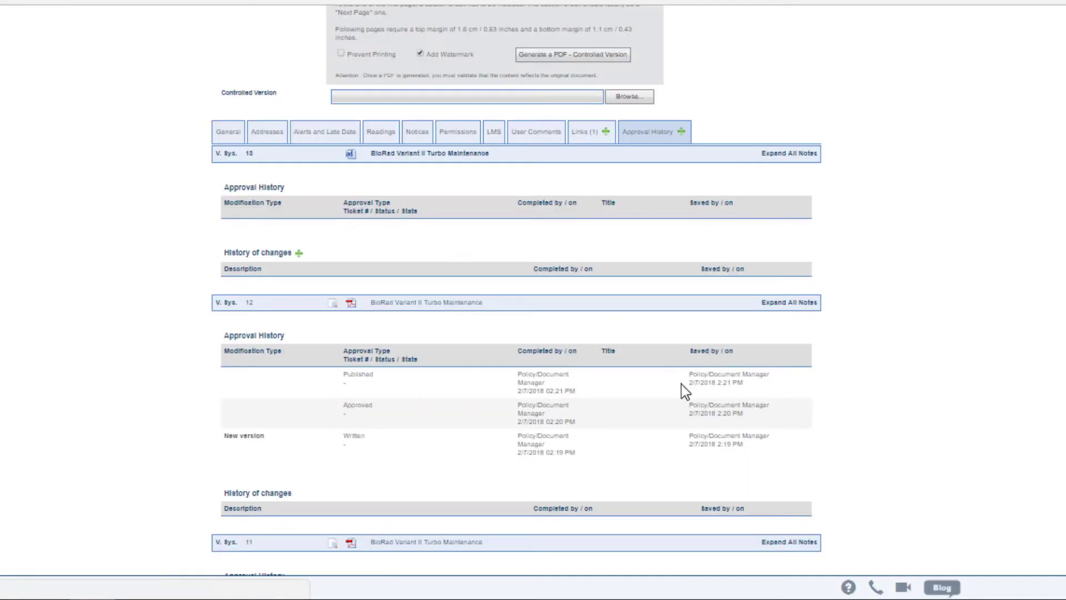
pyautogui.scroll(4, 507, 214)
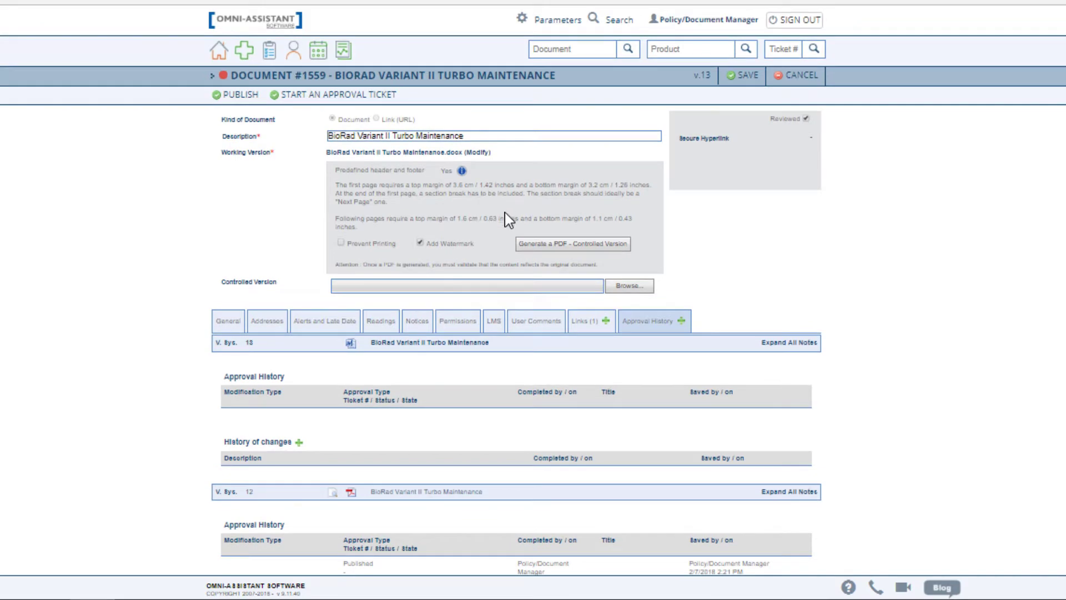
# Start an approval ticket for the document with the category Document control (small) and no subcategory.
pyautogui.click(300, 98)
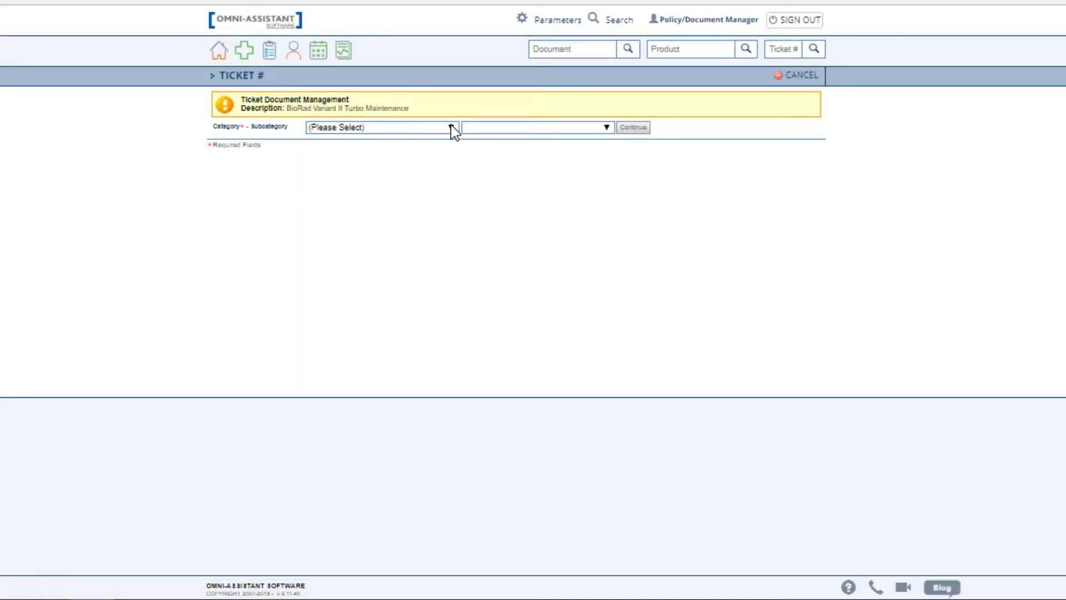
pyautogui.click(452, 129)
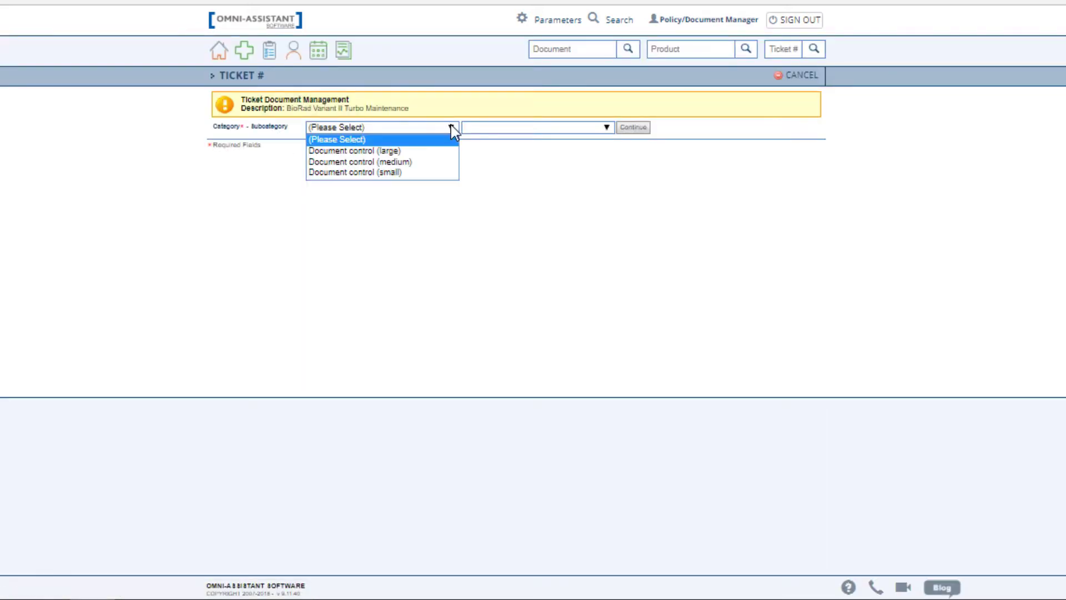
pyautogui.click(385, 173)
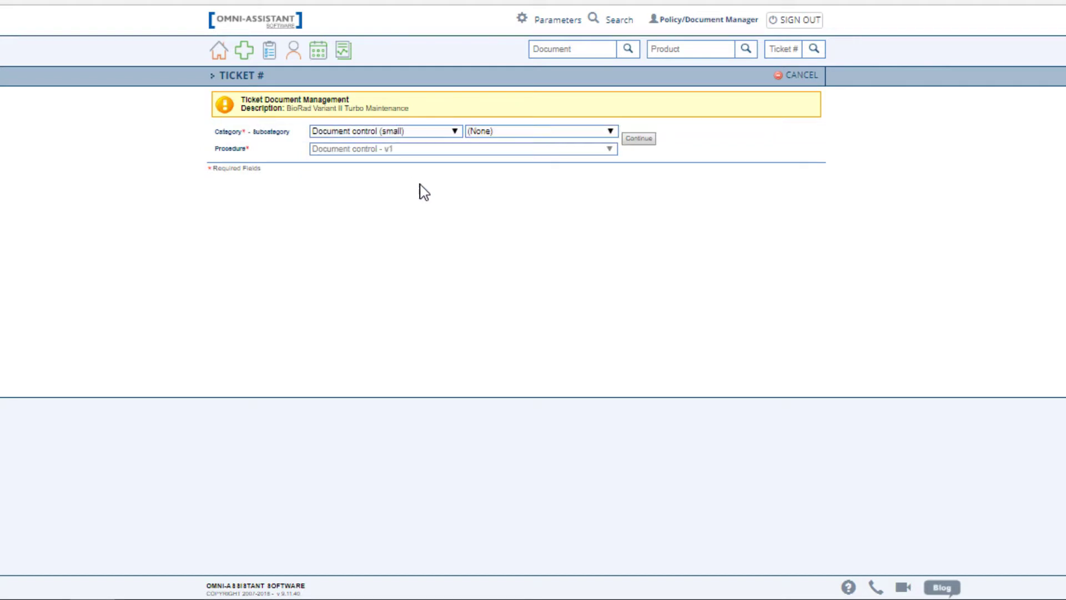
pyautogui.click(643, 142)
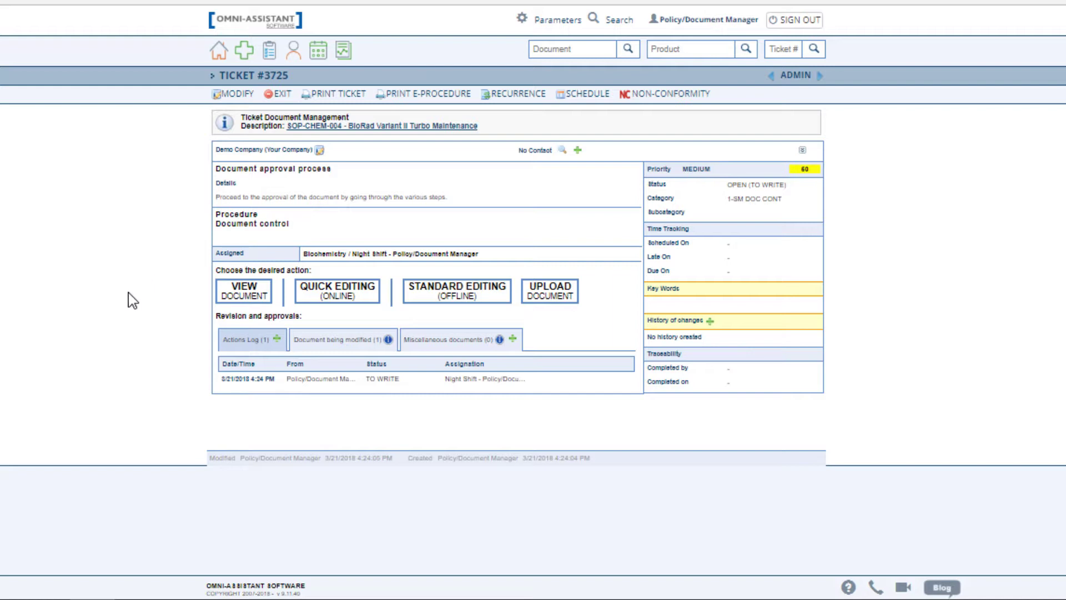
# Check the ticket's document being modified and miscellaneous documents, and open the procedure for quick online editing.
pyautogui.click(320, 342)
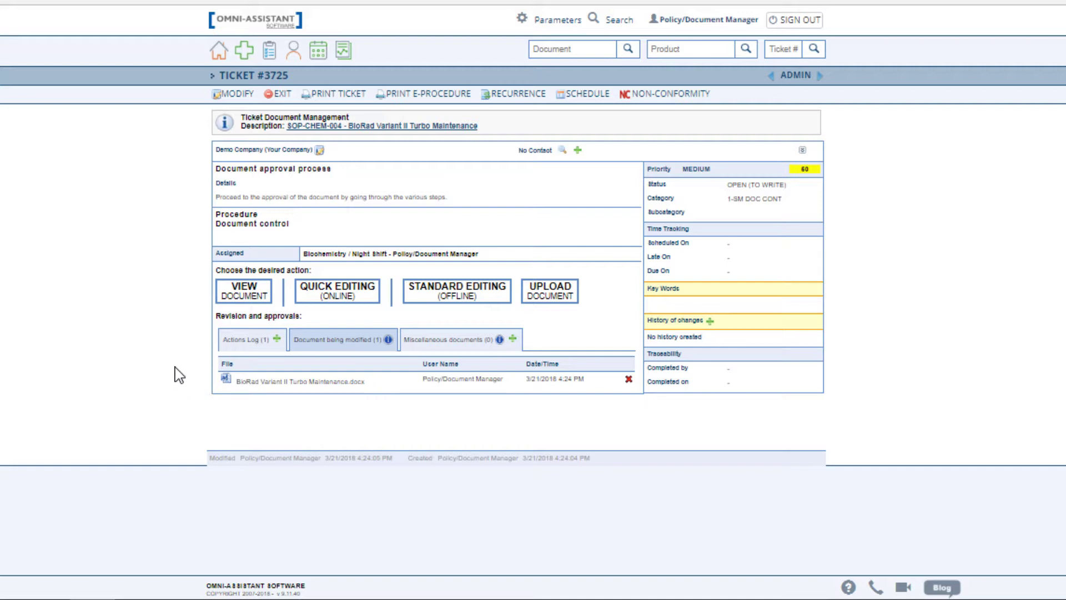
pyautogui.click(453, 346)
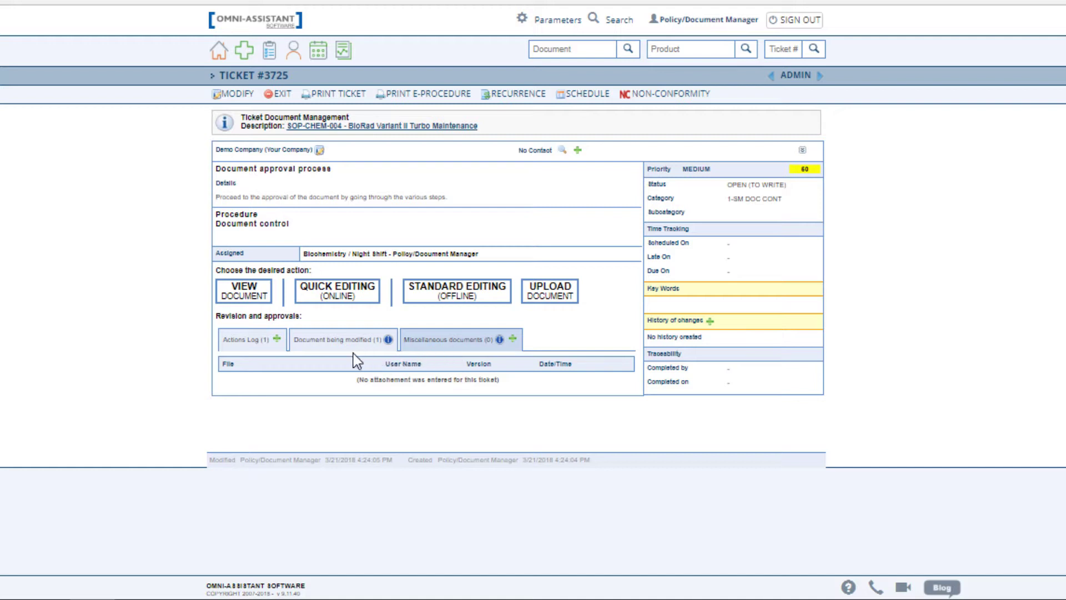
pyautogui.click(321, 349)
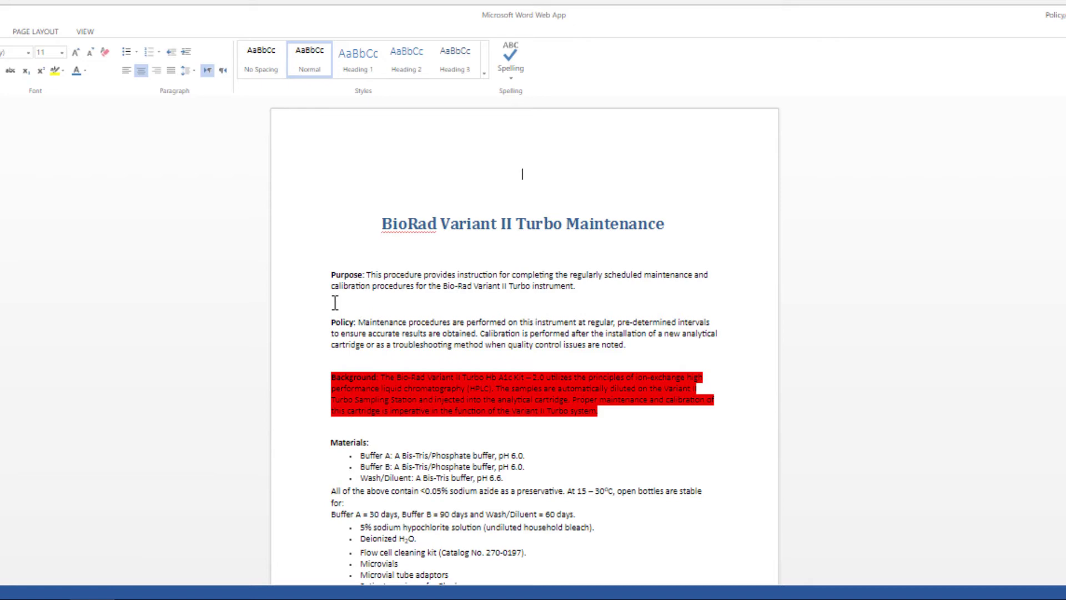
# Remove the red highlighting from the Background paragraph.
pyautogui.scroll(-3, 335, 302)
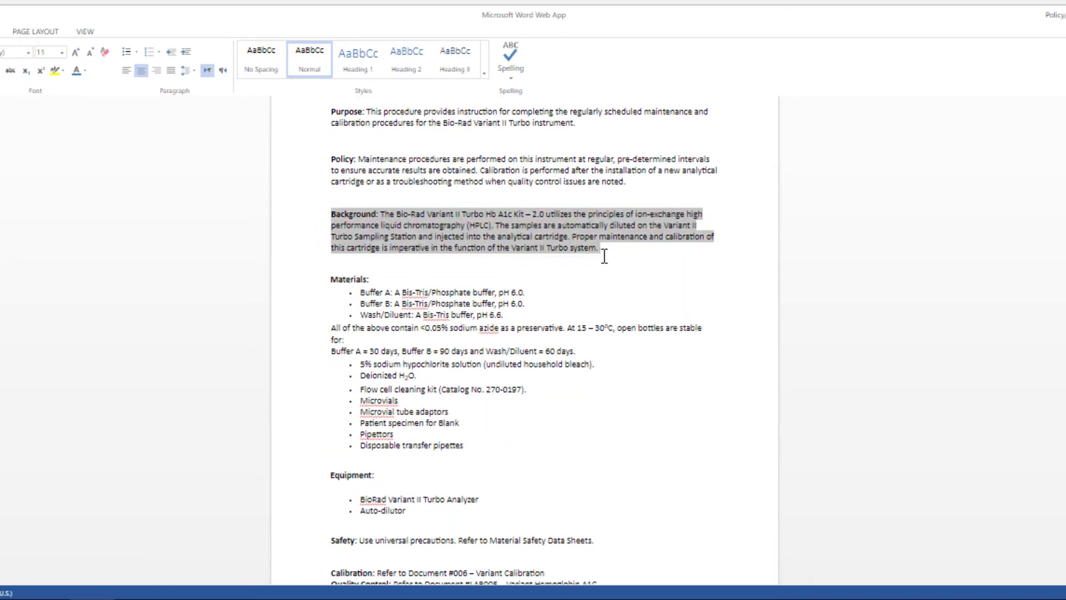
pyautogui.click(62, 71)
pyautogui.click(74, 135)
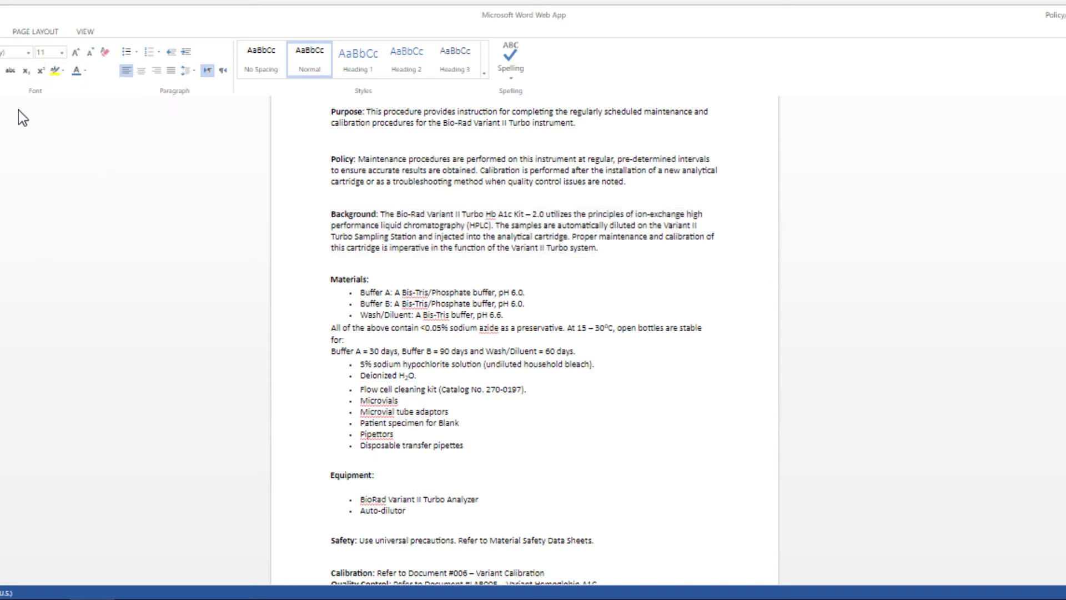
# Save the edited procedure, leave the online editor, and check the ticket's list of documents being modified.
pyautogui.hotkey('ctrl', 's')
pyautogui.hotkey('ctrl', 'w')
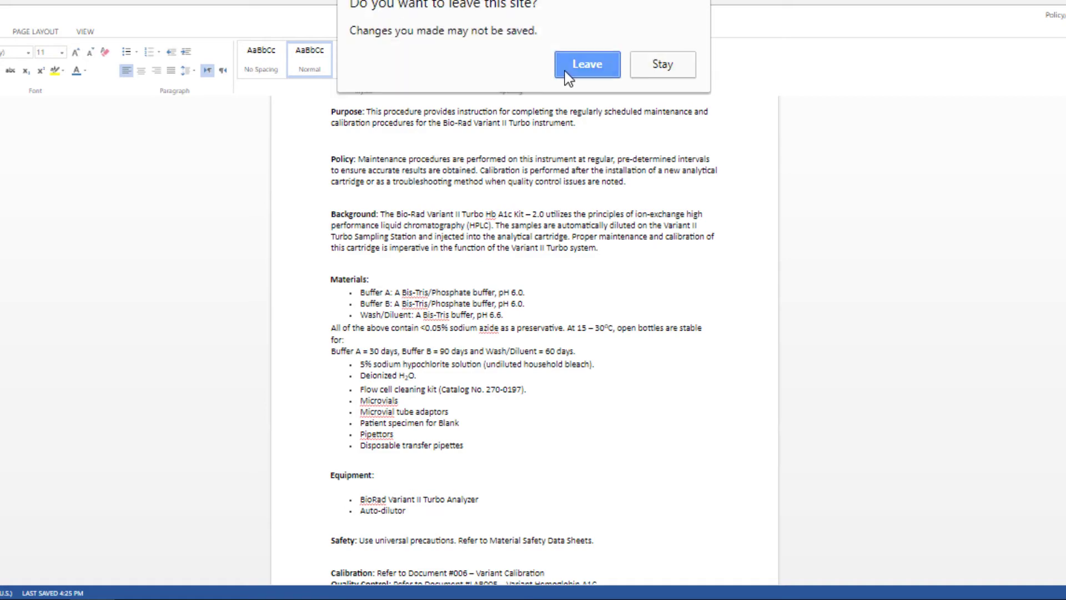
pyautogui.click(588, 65)
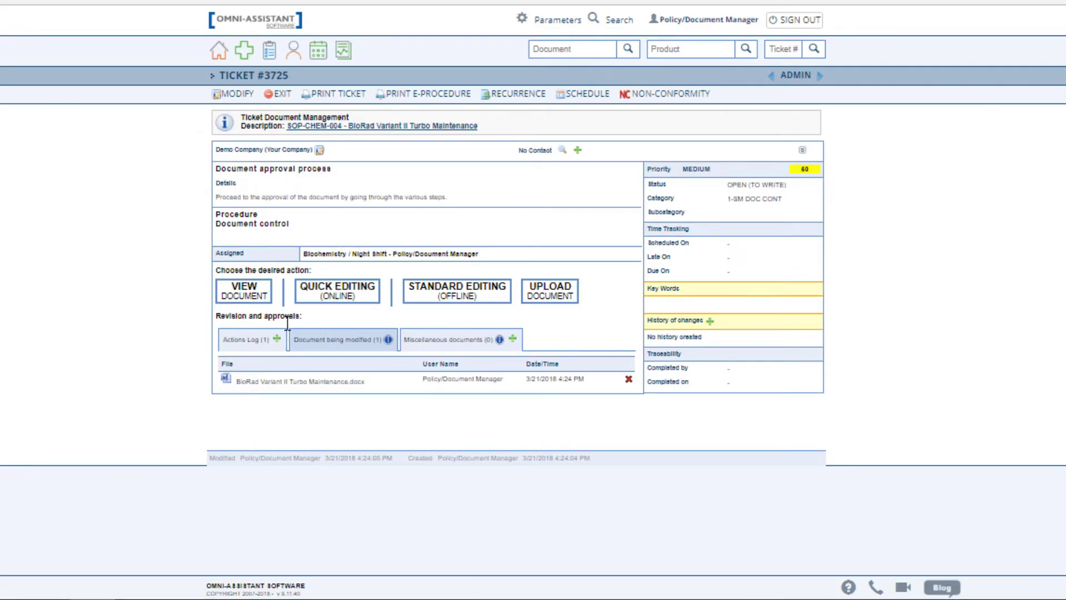
pyautogui.click(253, 339)
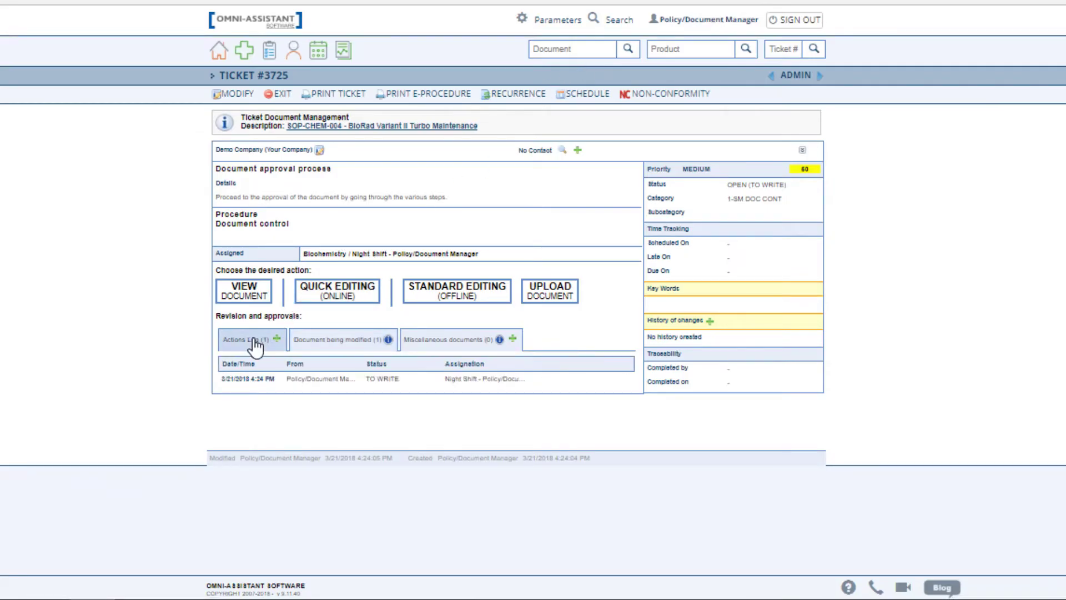
pyautogui.click(309, 345)
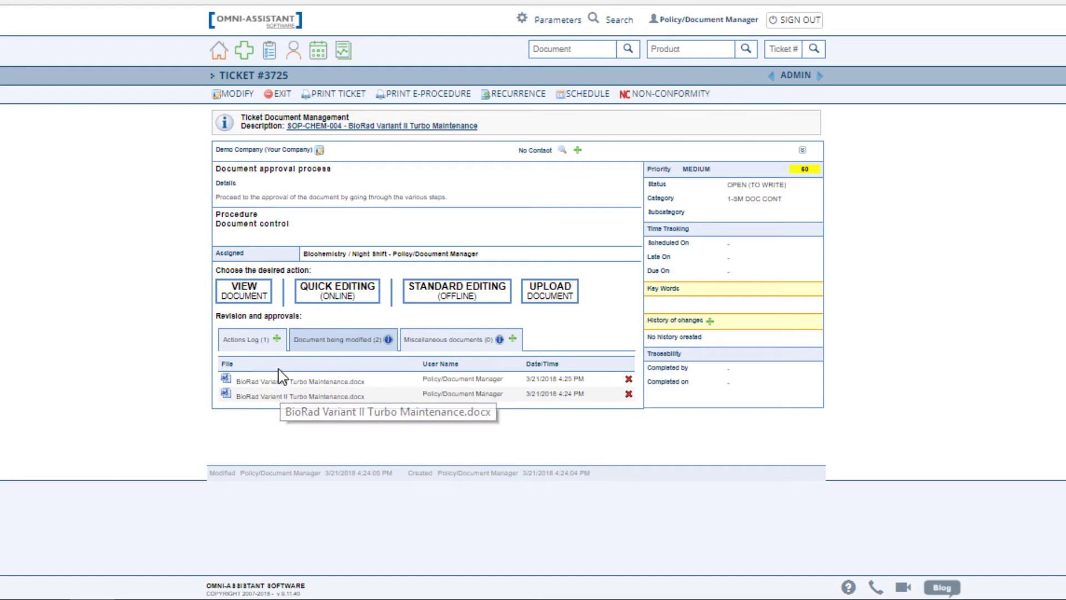
# Log an action on the ticket with the status "Document has been written / rewritten", keeping the assigned department and role.
pyautogui.click(261, 340)
pyautogui.click(277, 338)
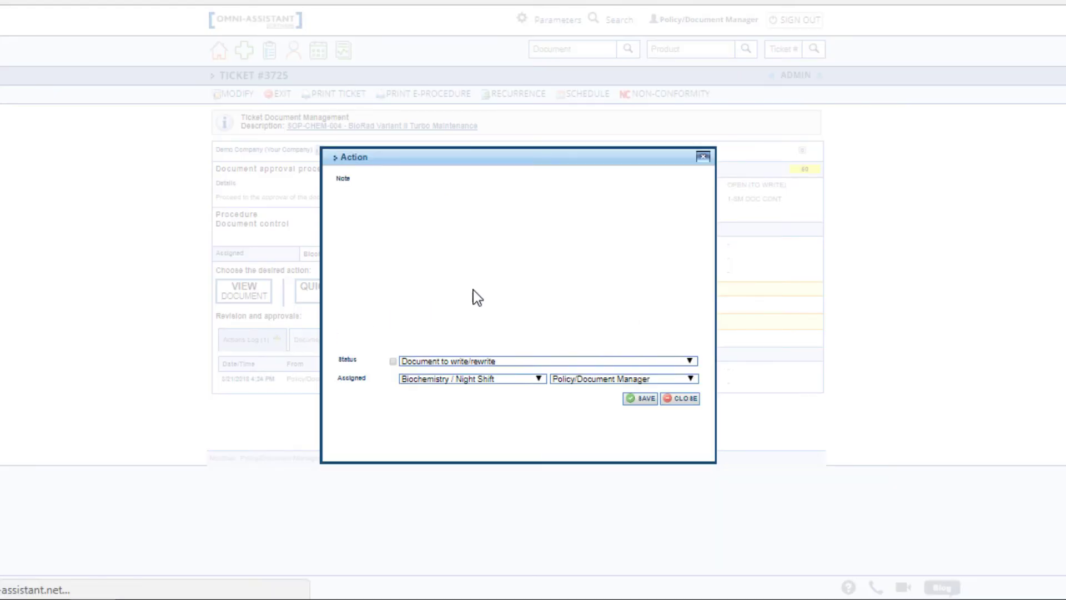
pyautogui.click(501, 307)
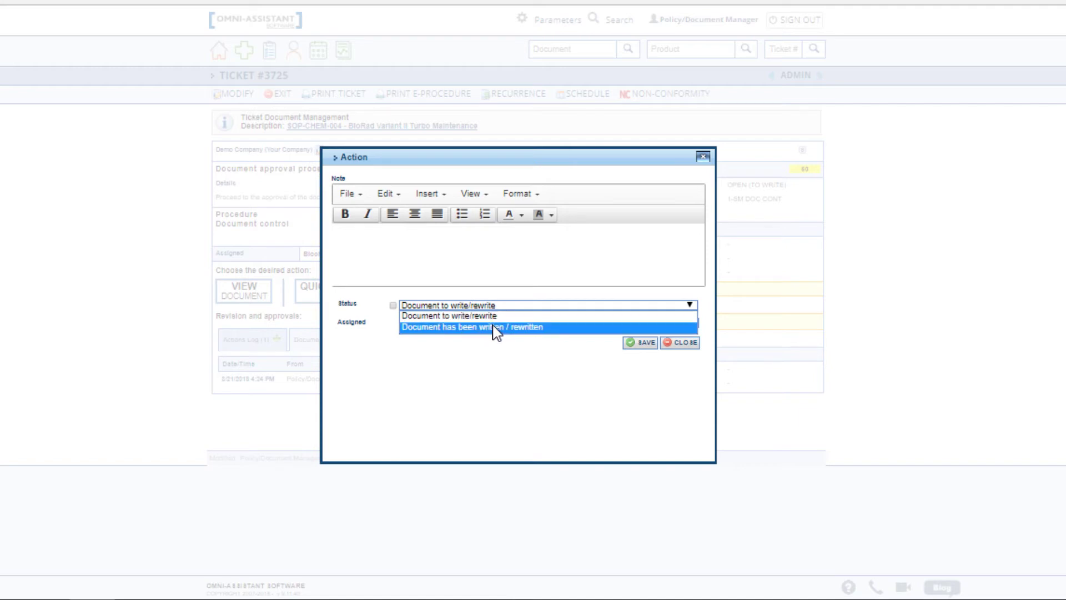
pyautogui.click(496, 328)
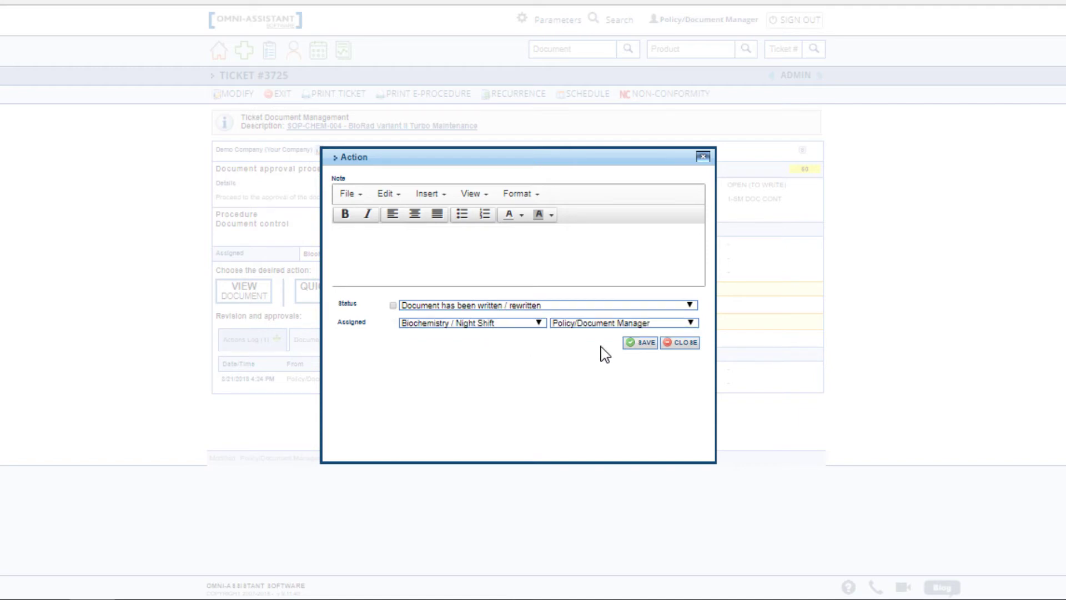
pyautogui.click(641, 344)
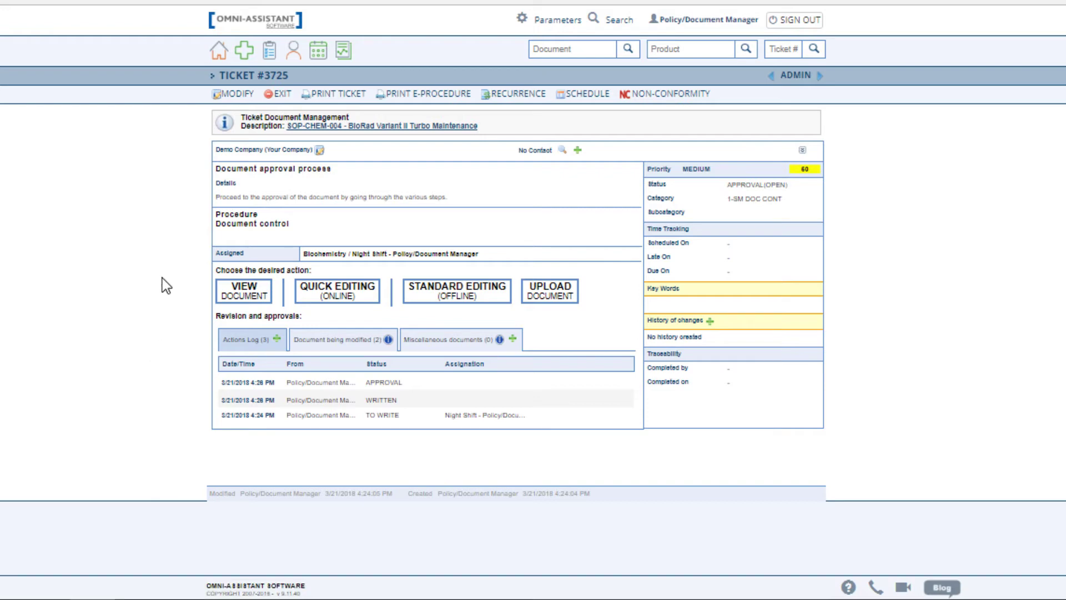
# Log another action on the ticket with the status "Document approved".
pyautogui.click(276, 339)
pyautogui.click(503, 306)
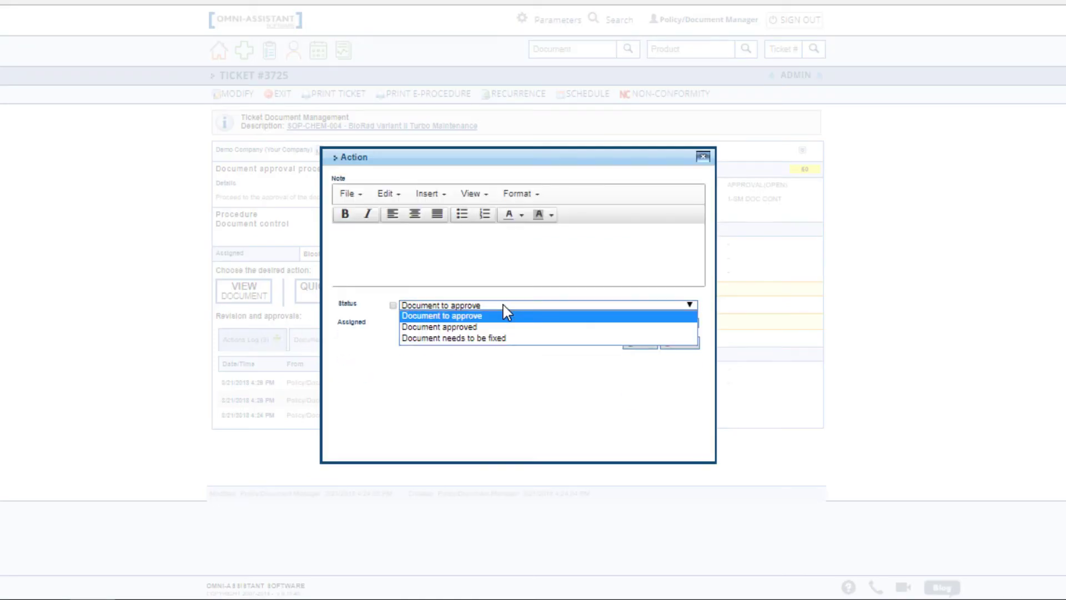
pyautogui.click(461, 329)
pyautogui.click(641, 342)
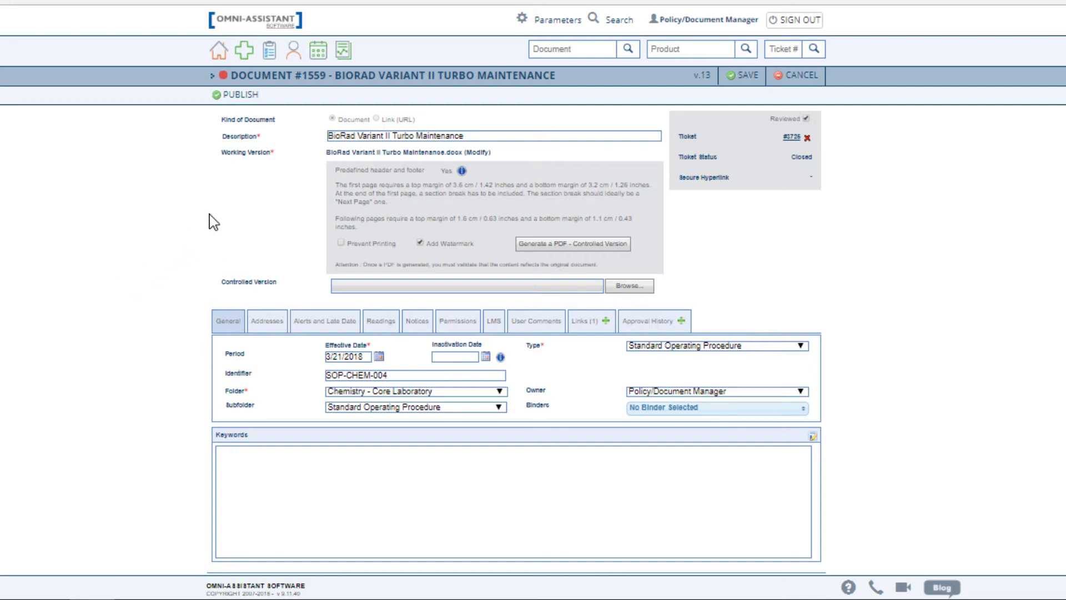
# Download the document's working version, check the revised Background paragraph in Word, and close the file.
pyautogui.click(374, 158)
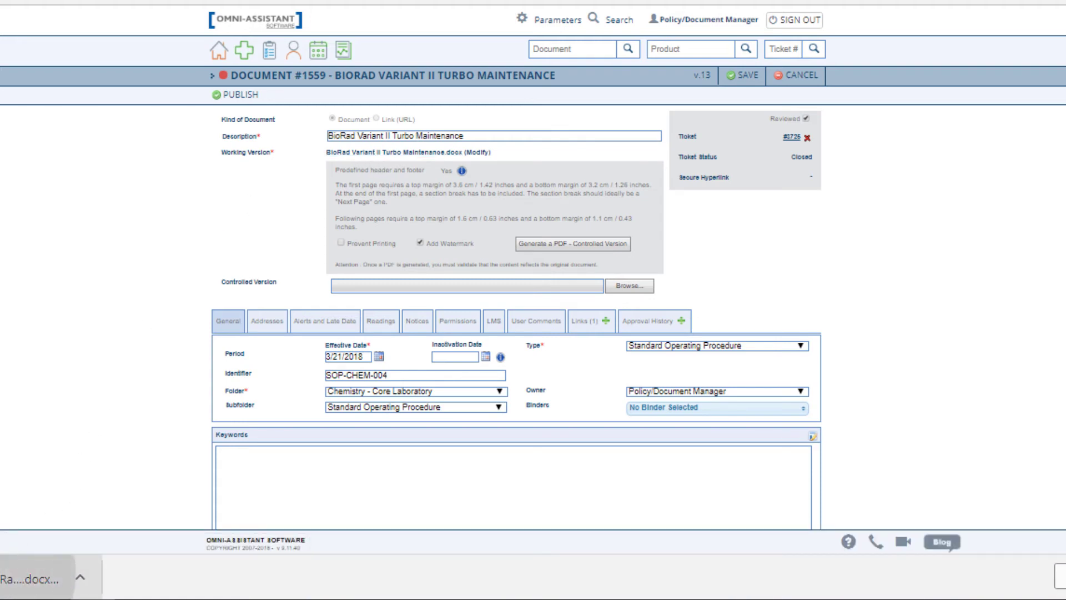
pyautogui.click(31, 578)
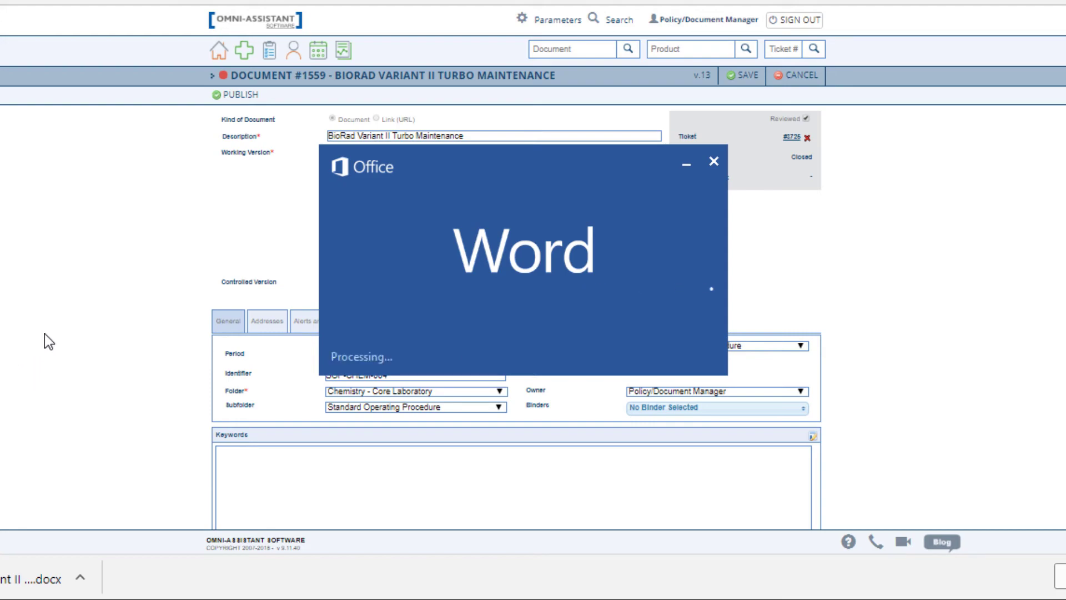
pyautogui.scroll(-1, 371, 230)
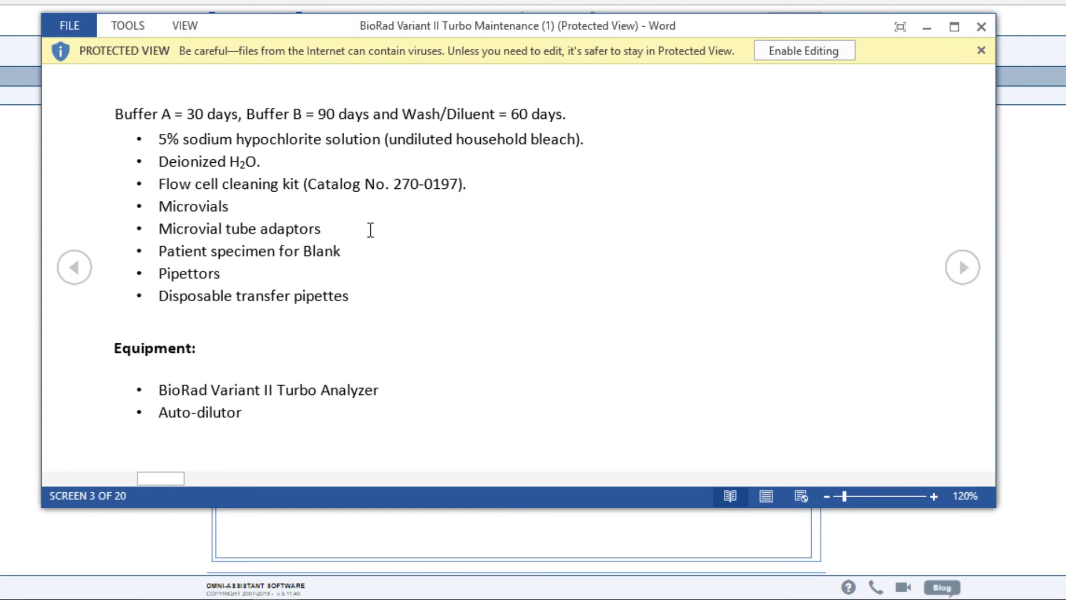
pyautogui.scroll(1, 370, 230)
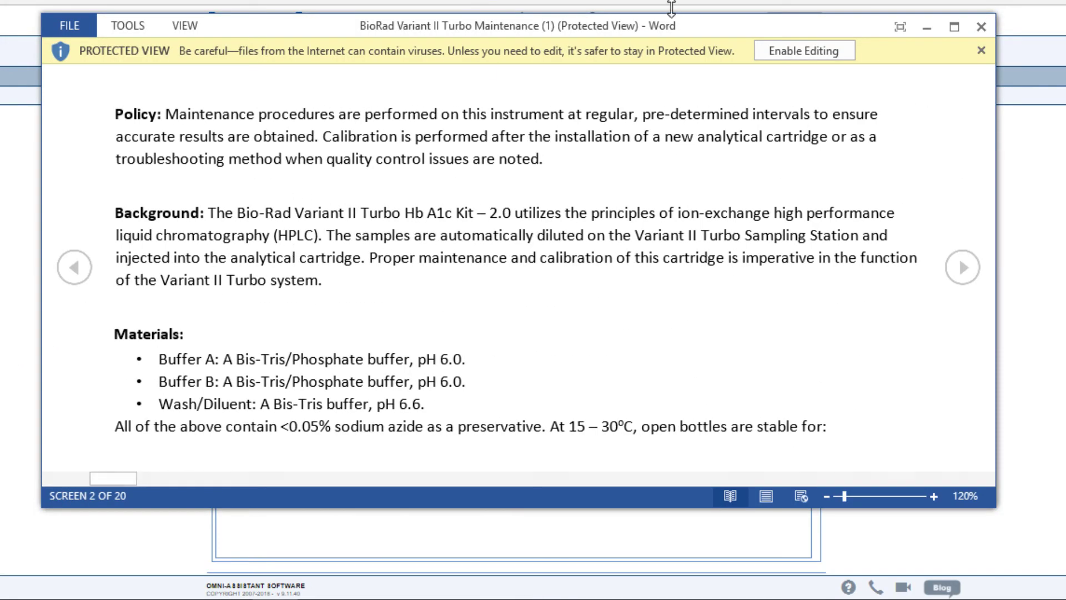
pyautogui.click(981, 26)
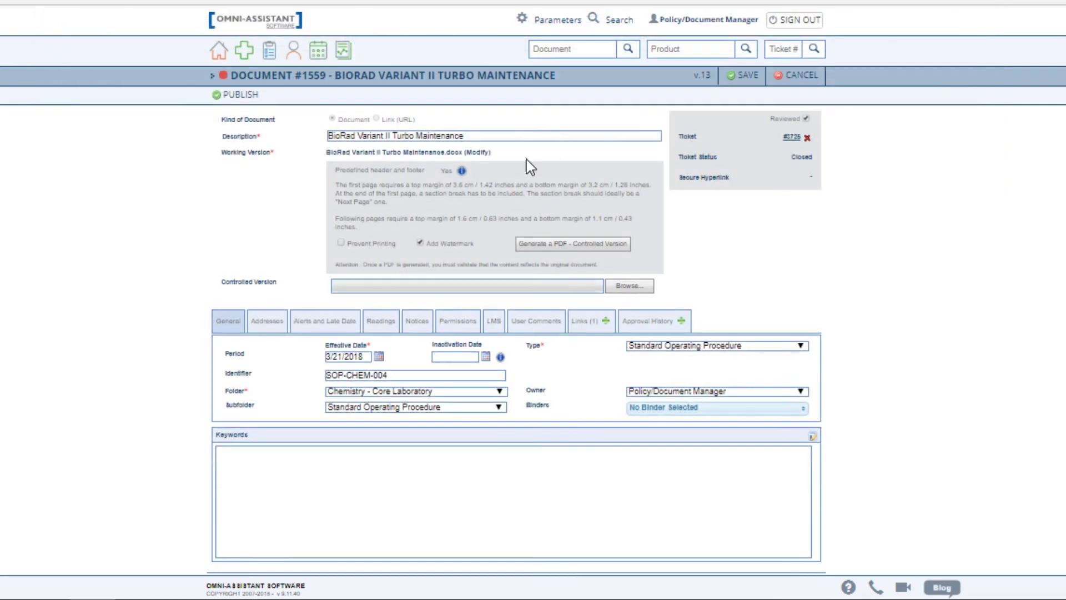
# Generate the controlled PDF version with the watermark, publish the BioRad Variant II Turbo Maintenance document, and return to the home page.
pyautogui.click(558, 257)
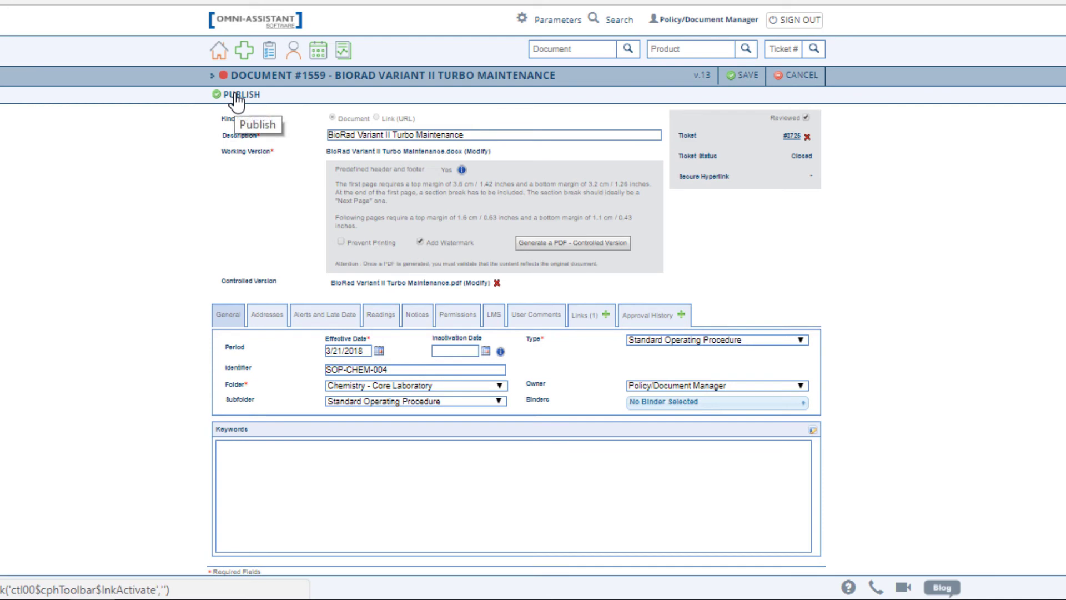
pyautogui.click(237, 99)
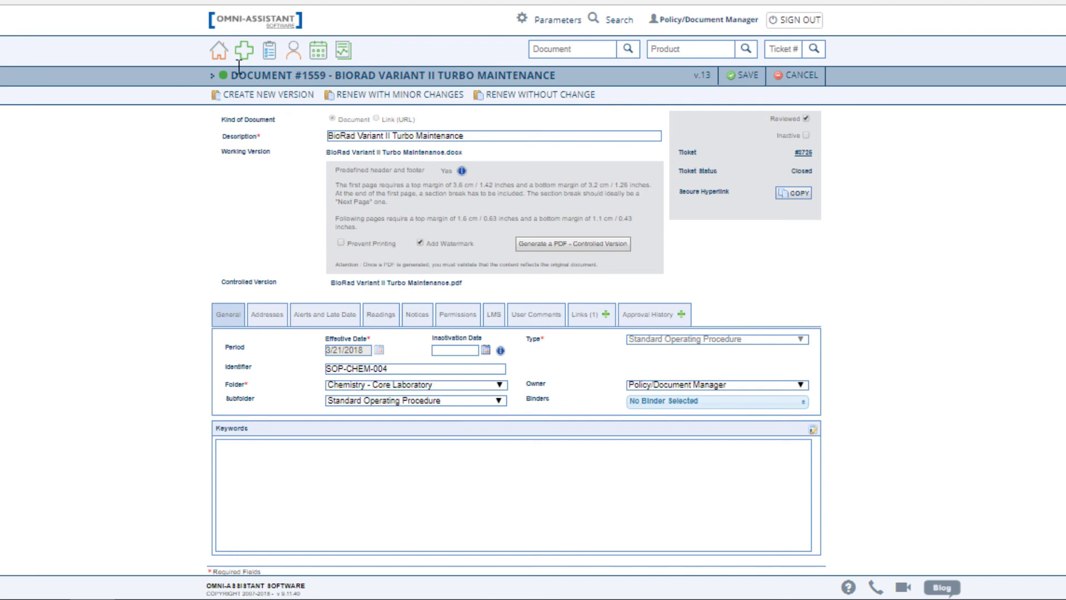
pyautogui.click(218, 51)
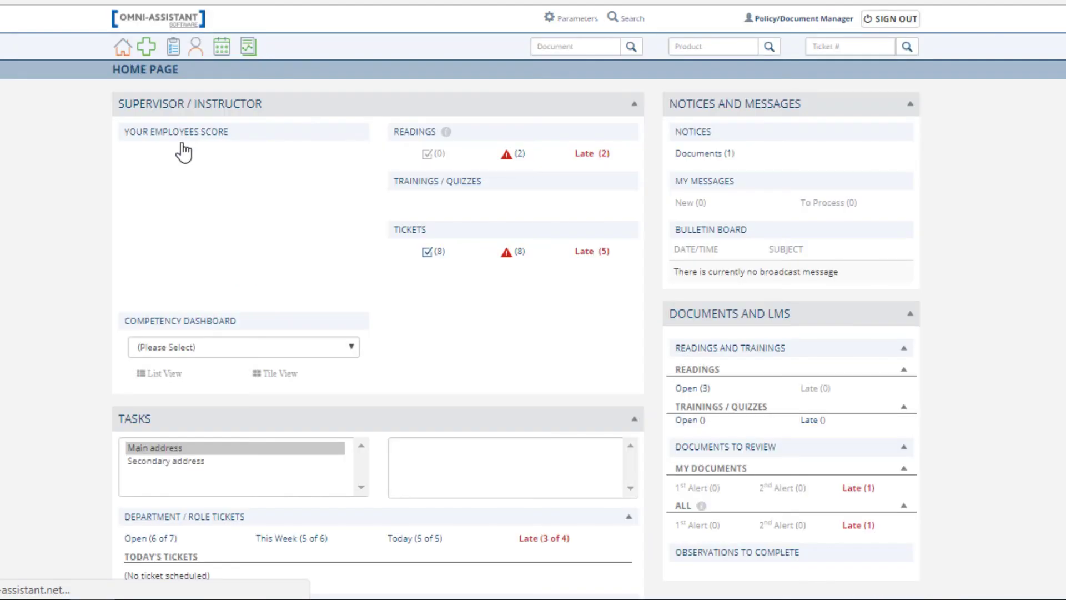